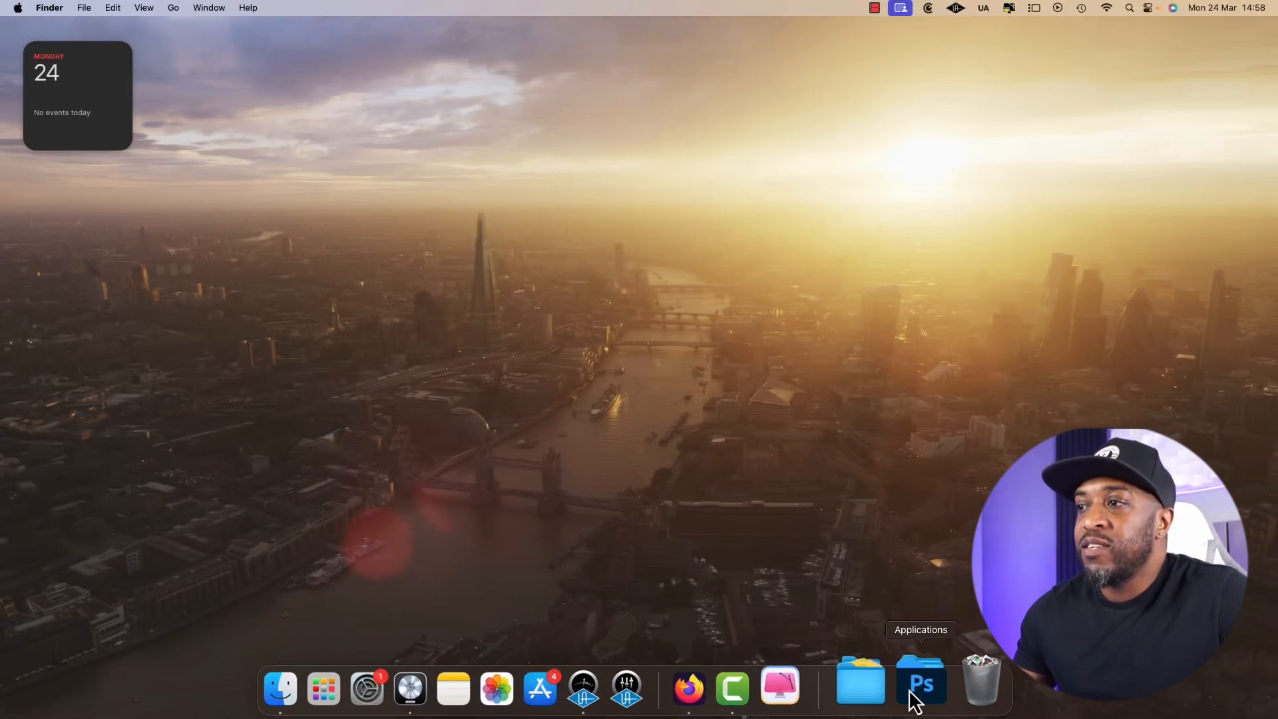
Step: Open iZotope Audiolens from the applications folder and enlarge its window across most of the desktop
left_click(918, 693)
scroll(859, 453, "down", 15)
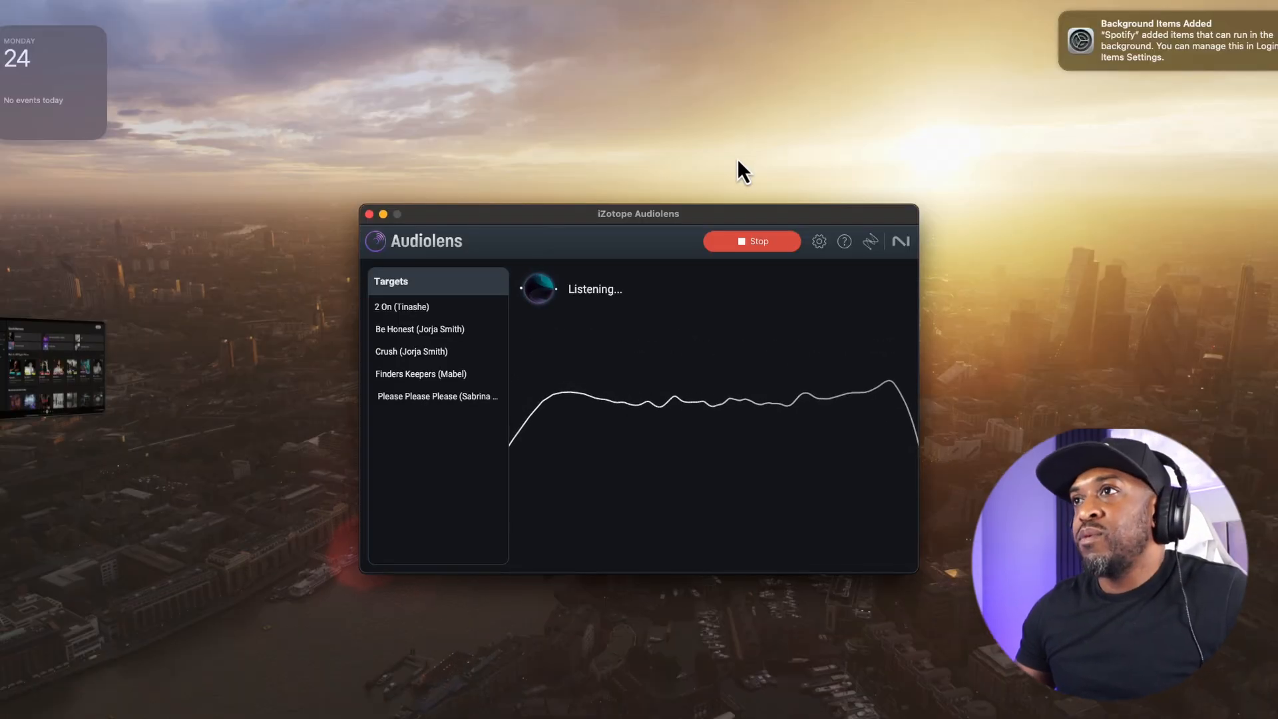
left_click_drag(716, 120, 427, 3)
left_click_drag(680, 470, 1137, 644)
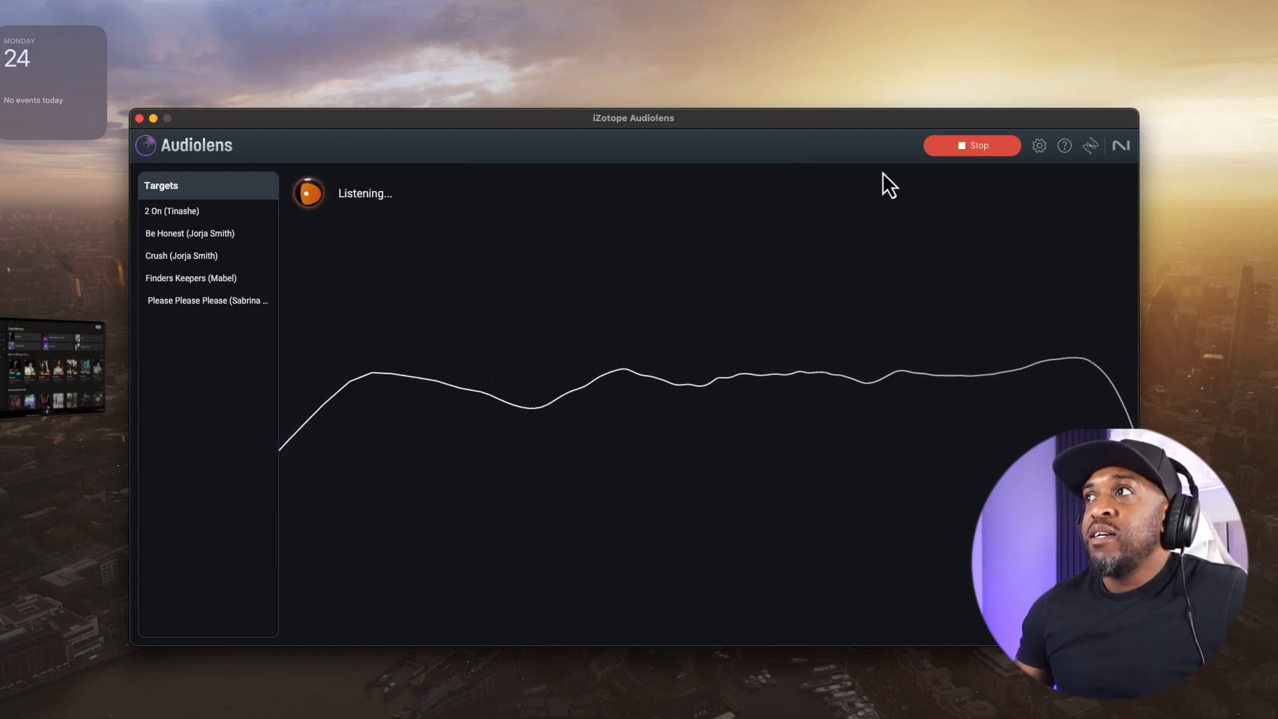
Step: Stop the audio capture and save the captured target as "Feeling Waved (Rizzy B)"
left_click(977, 146)
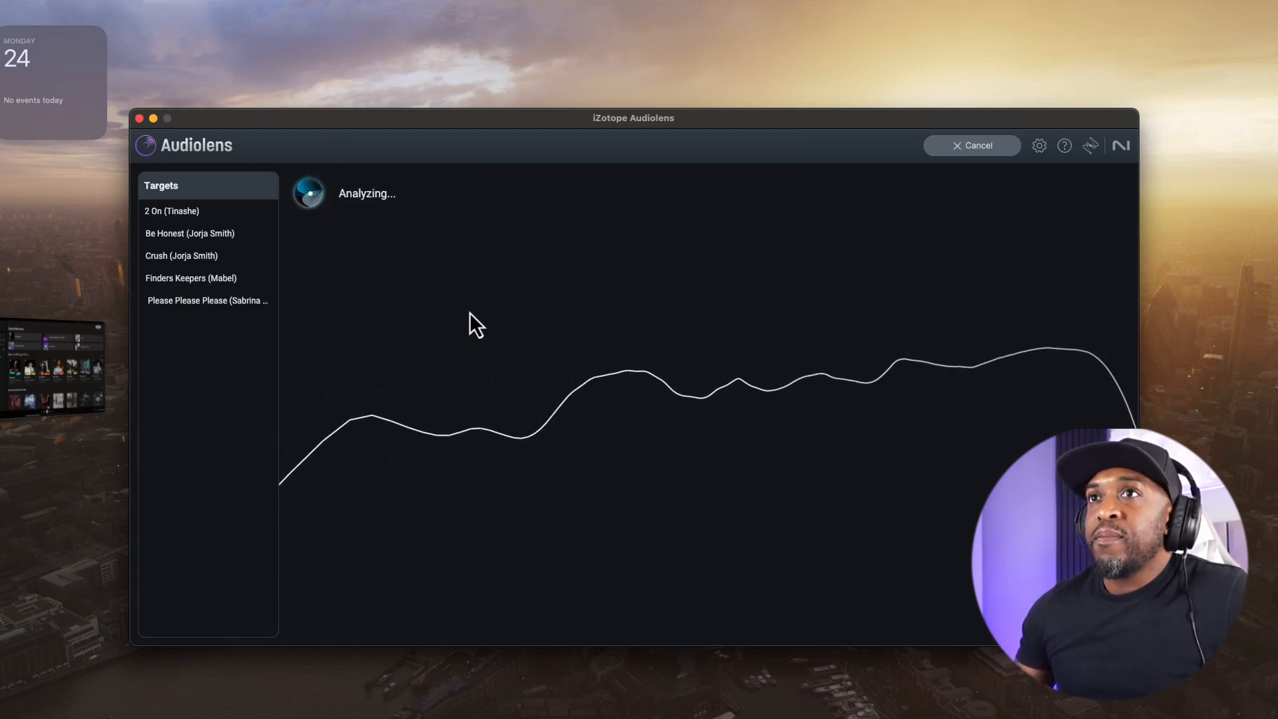
triple_click(192, 208)
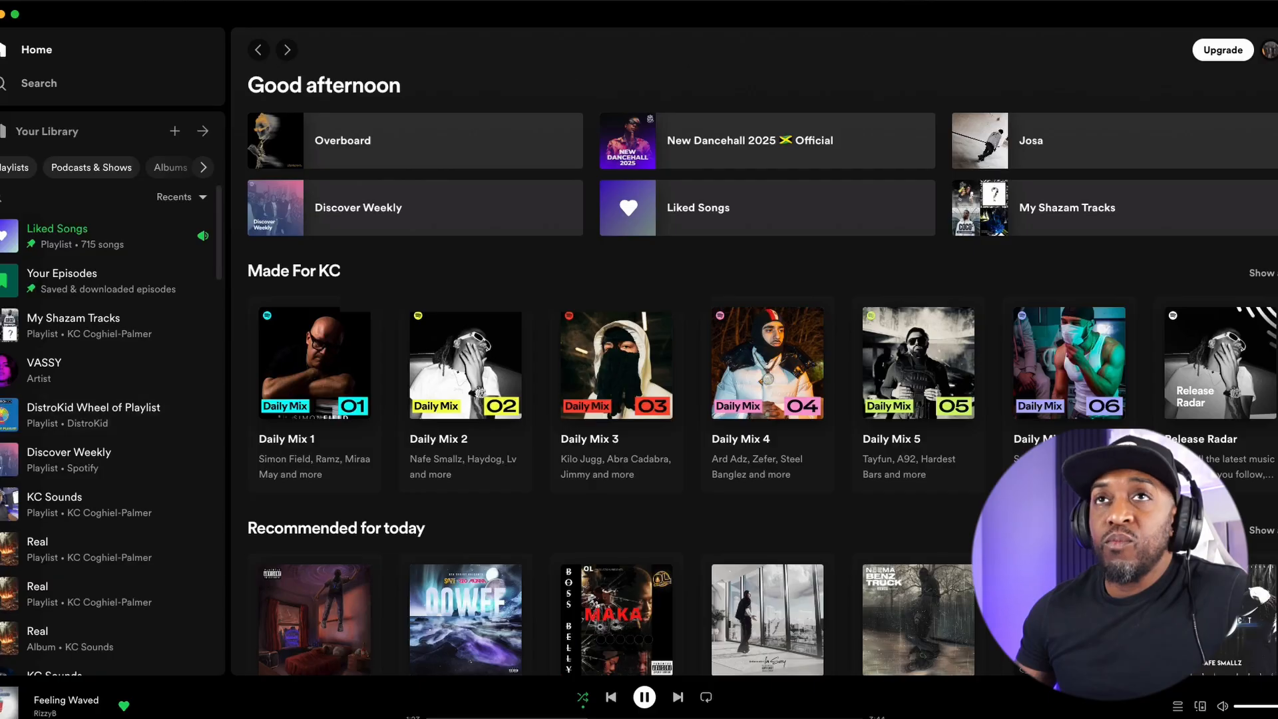
key("ctrl+Up")
left_click(336, 349)
type("Feeling Waved")
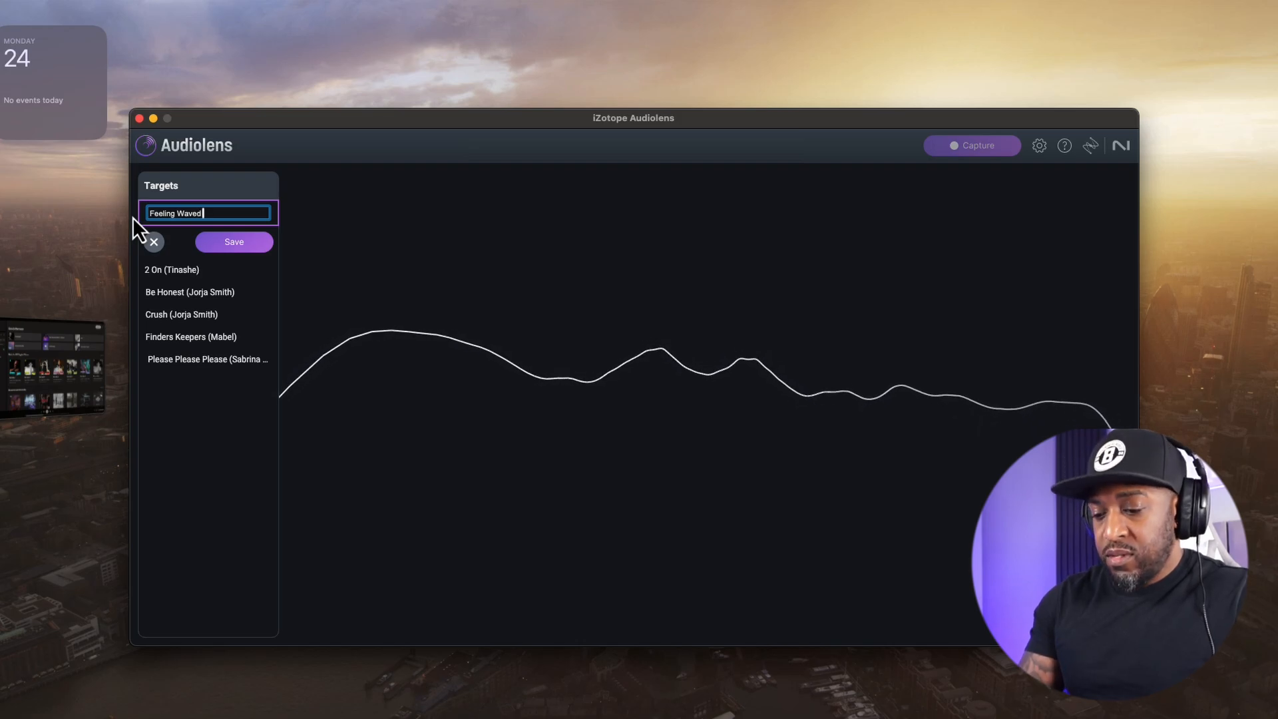
type(" (Rixxy B)")
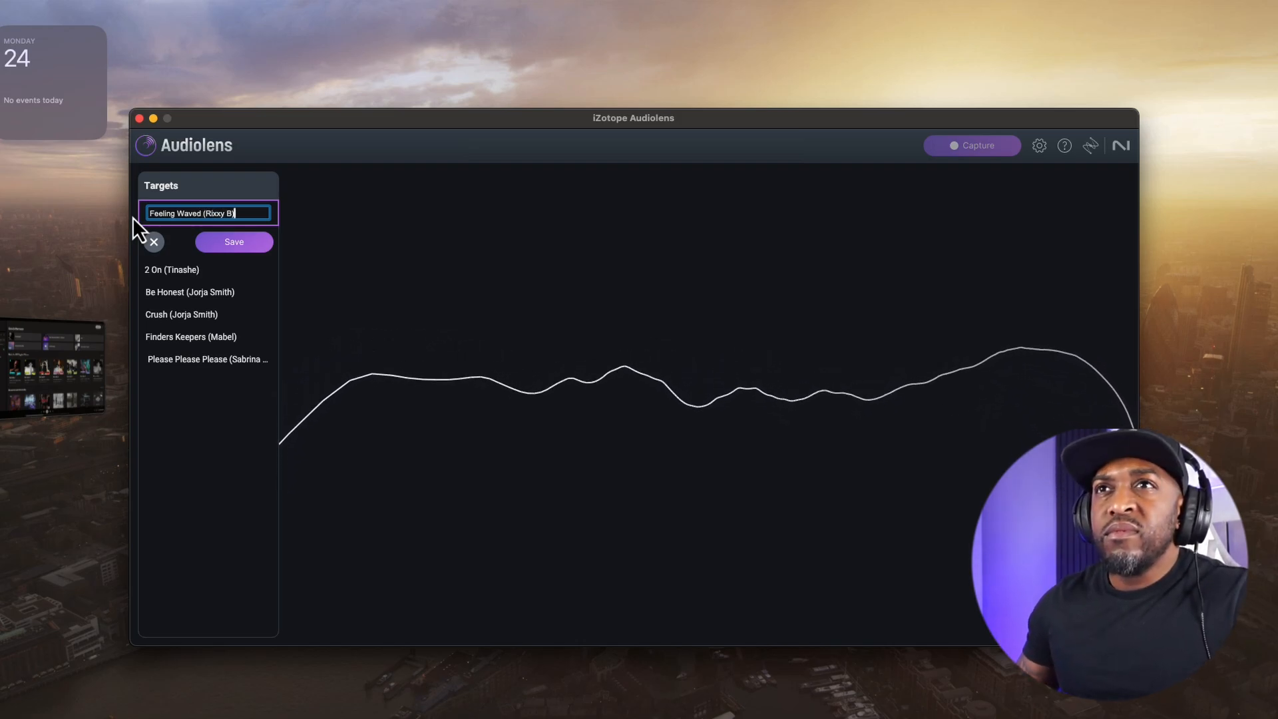
left_click_drag(213, 215, 222, 221)
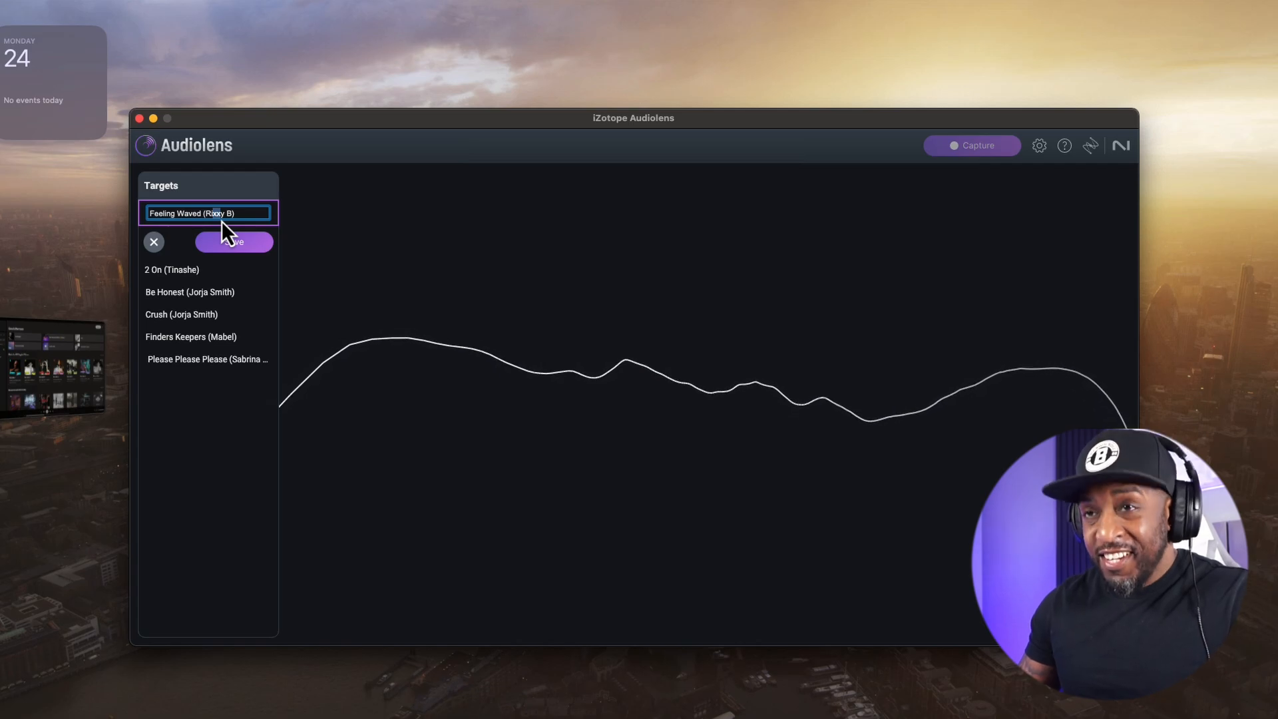
key("BackSpace")
type("zz")
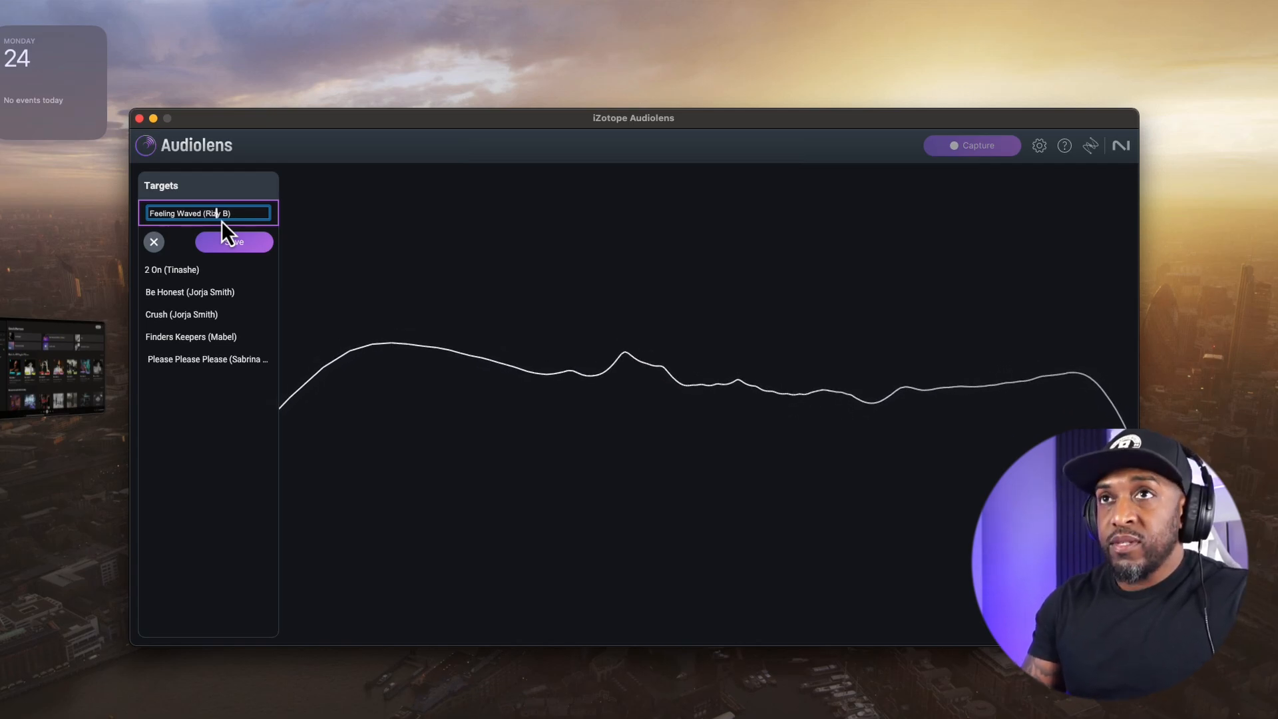
key("Return")
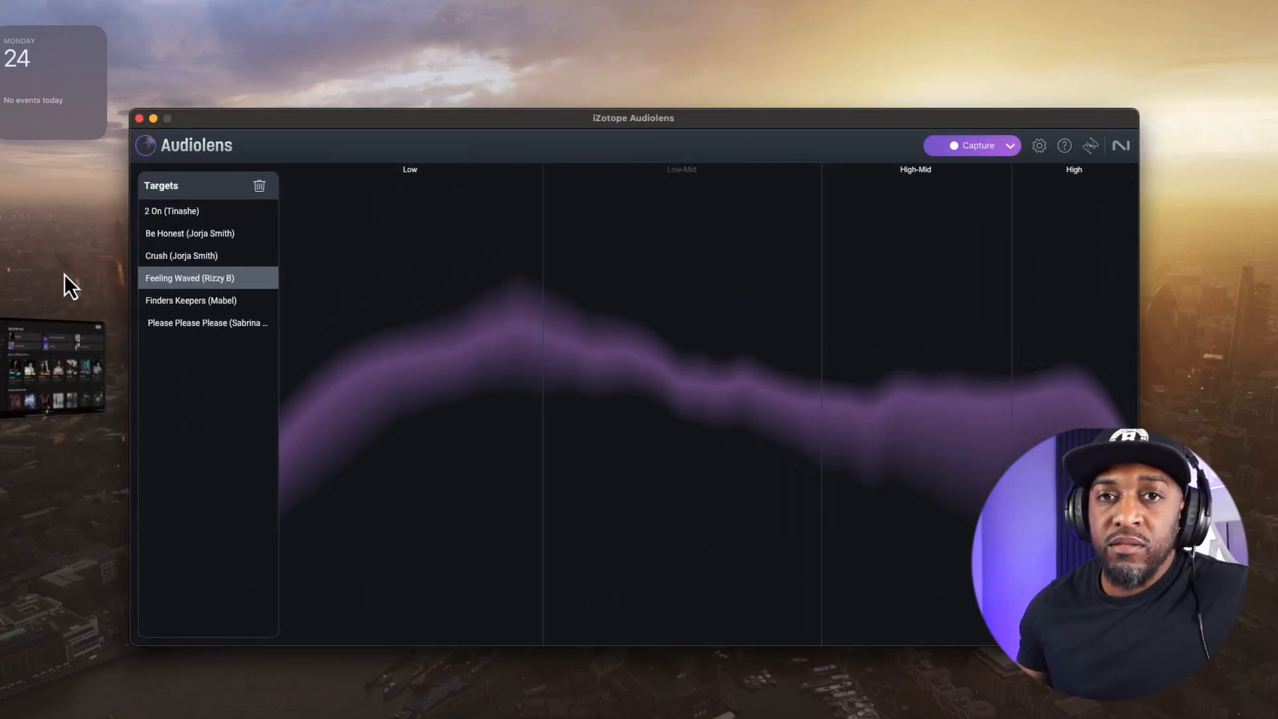
Step: Compare the tonal curves of the saved targets, from Be Honest and Crush through Feeling Waved to Please Please Please
left_click(186, 237)
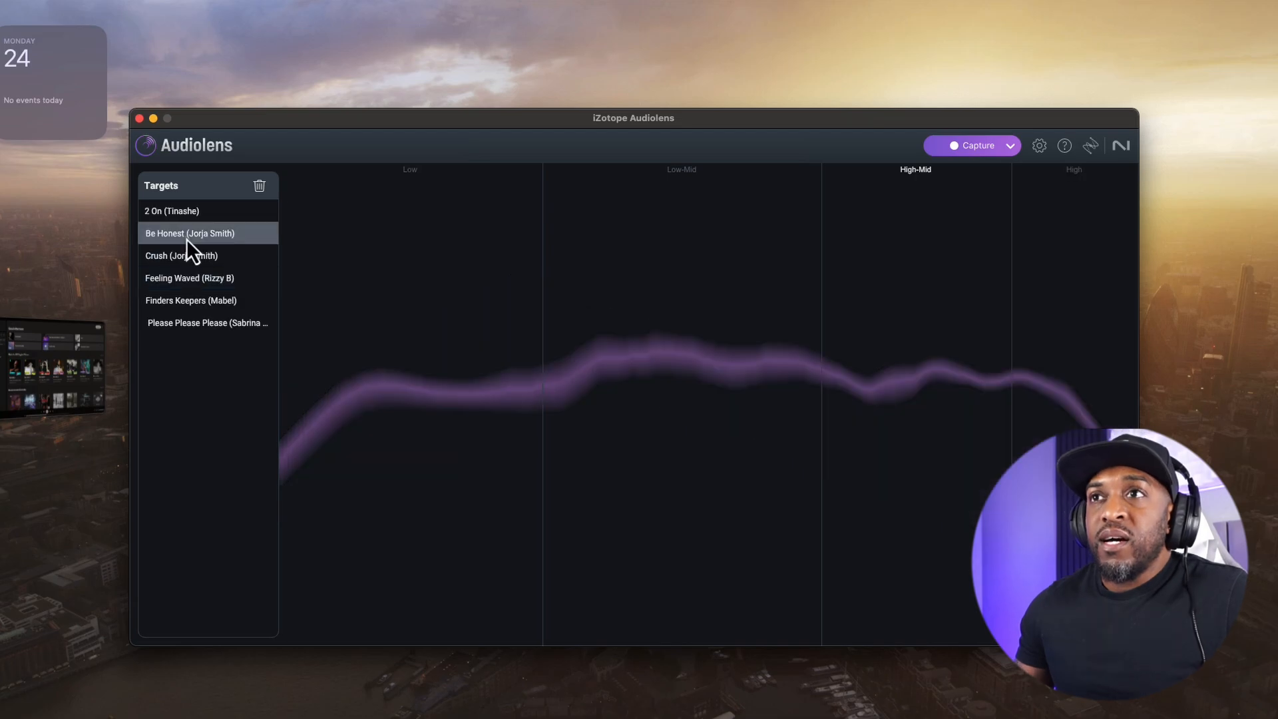
left_click(186, 257)
left_click(184, 287)
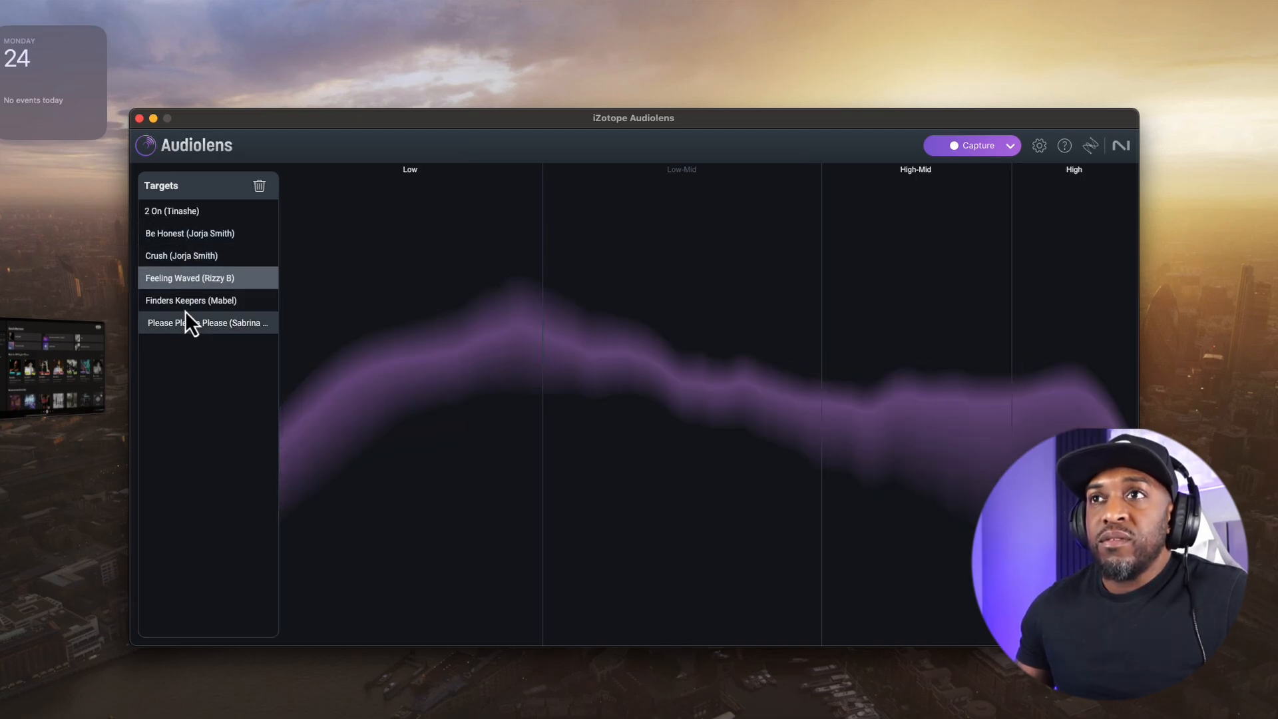
left_click(185, 307)
left_click(186, 325)
left_click(186, 299)
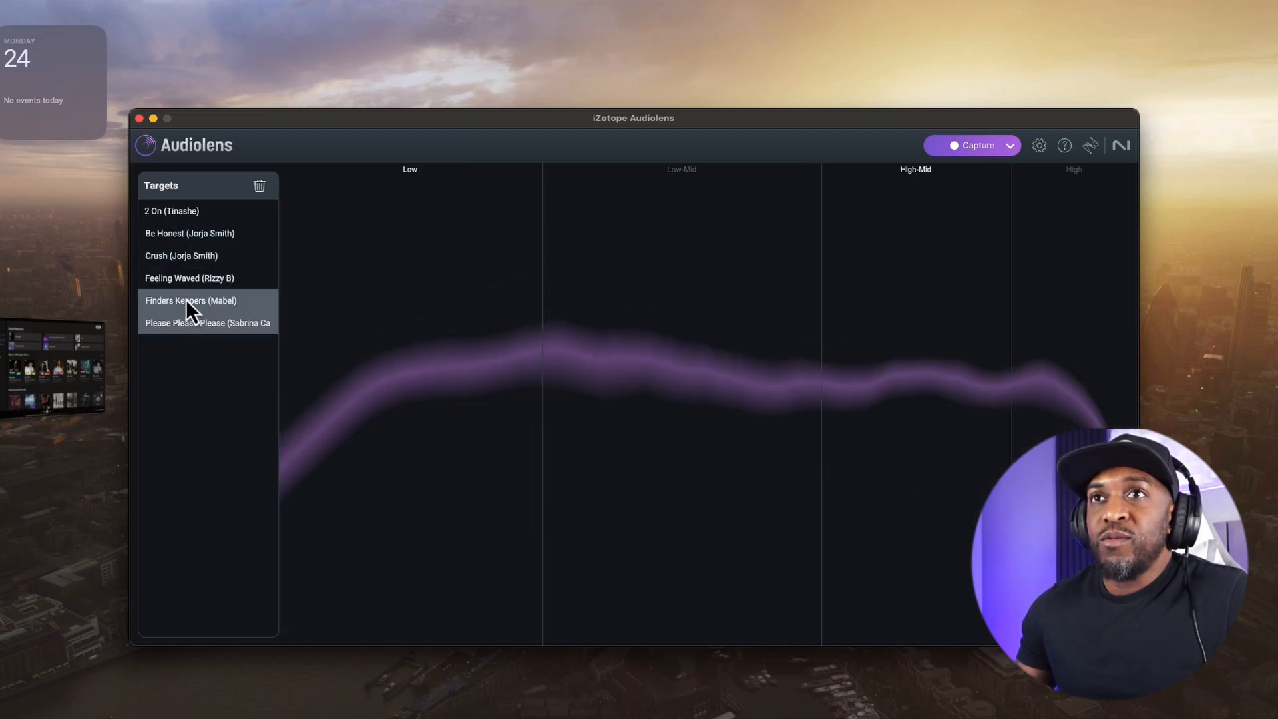
left_click(189, 278)
left_click(190, 258)
left_click(195, 237)
left_click(196, 251)
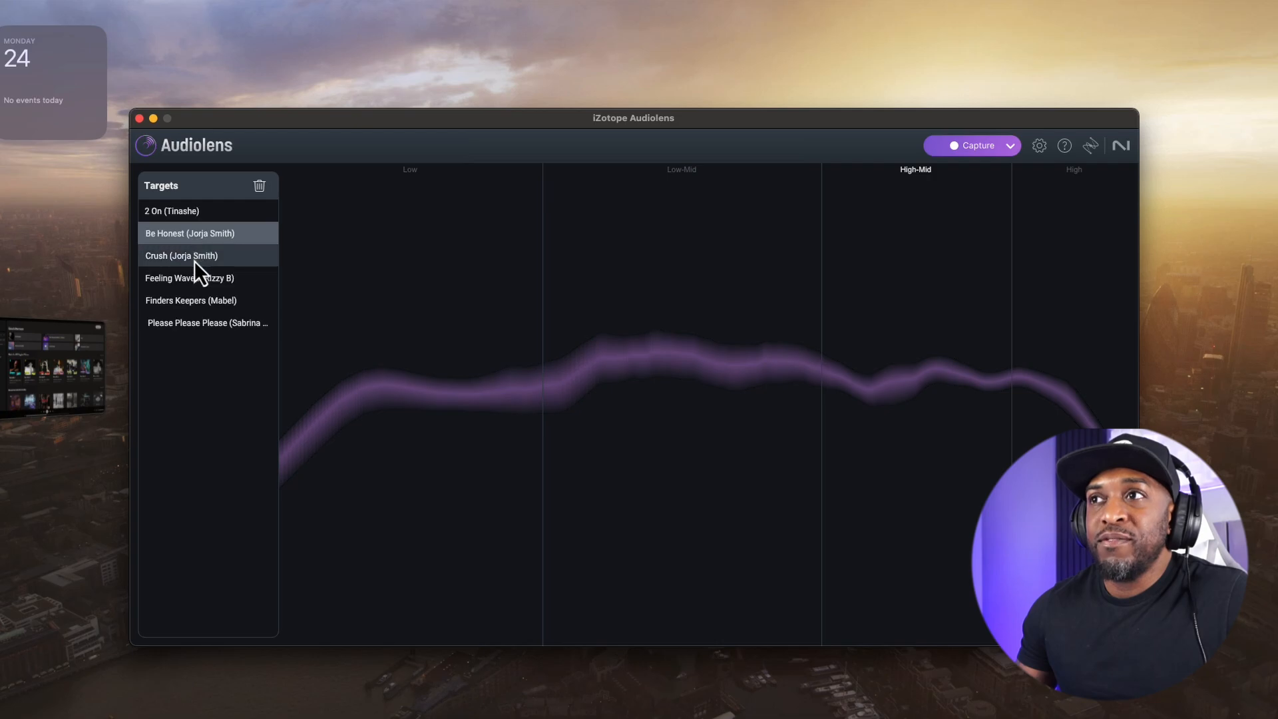
left_click(195, 297)
left_click(190, 326)
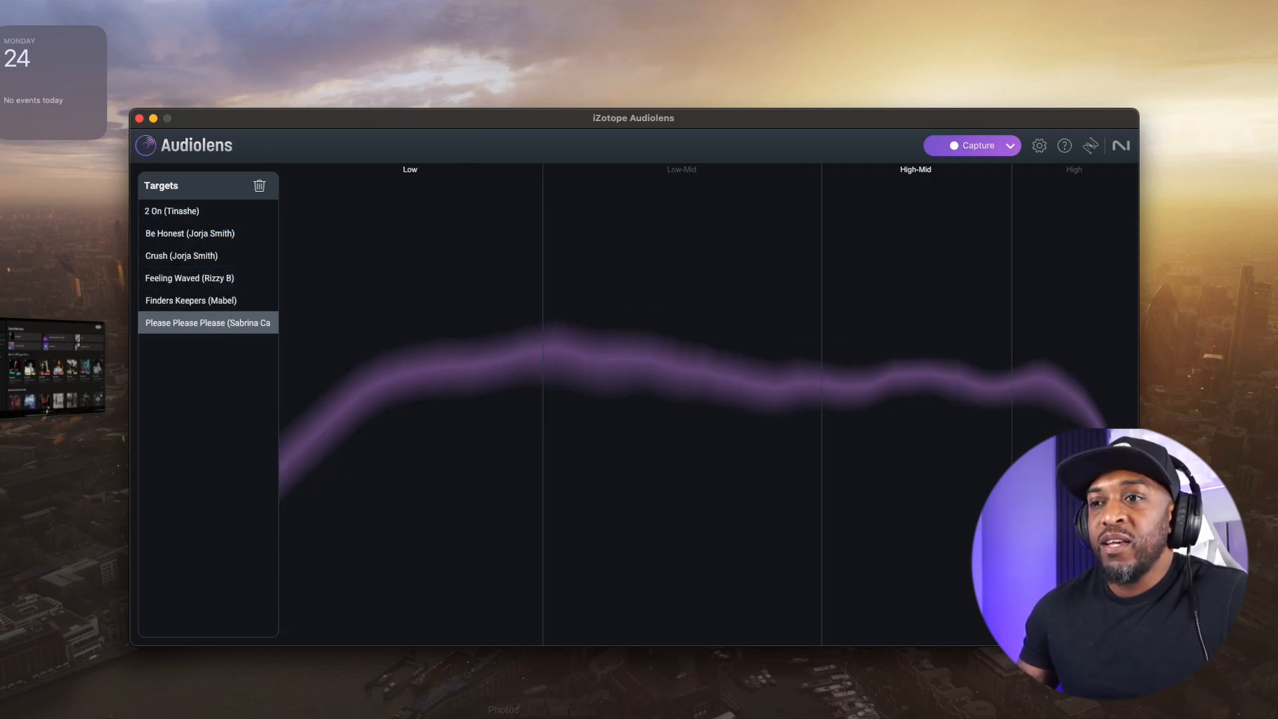
Step: Switch to Logic Pro and insert Ozone 11 on the Aux 4 channel, keeping its window clear of the toolbar
left_click(413, 692)
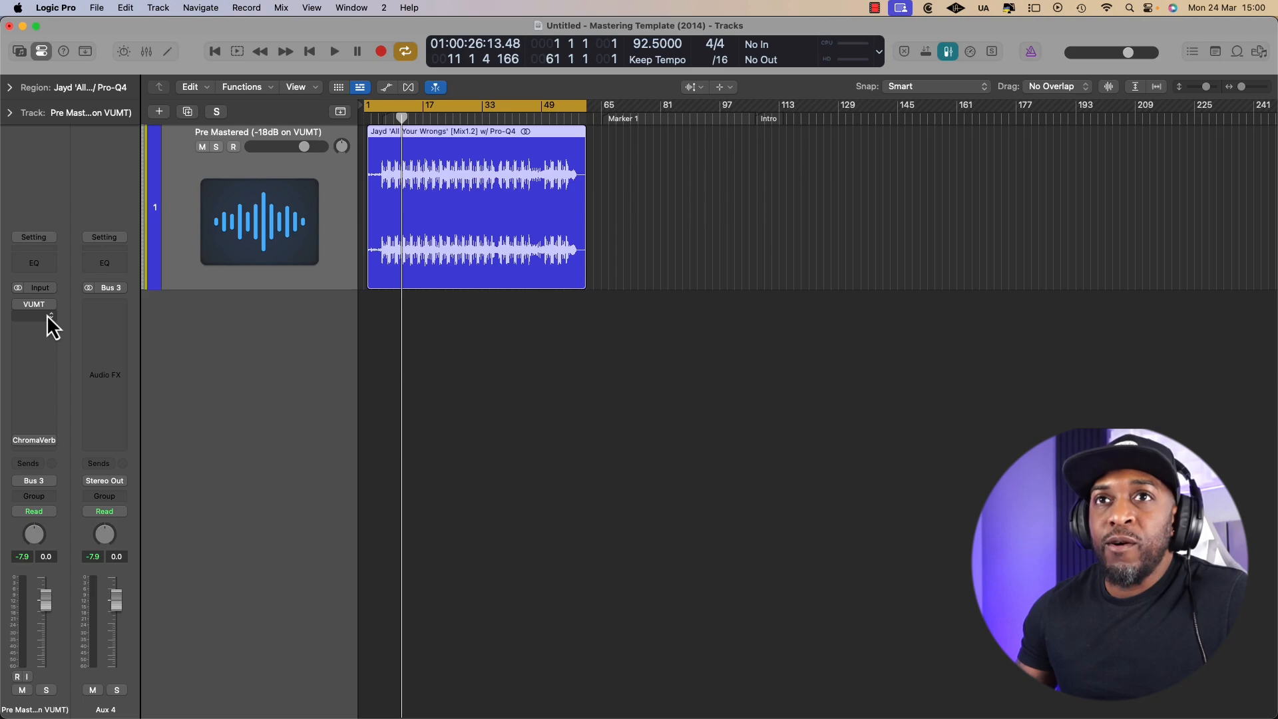
left_click(46, 314)
type("ozone")
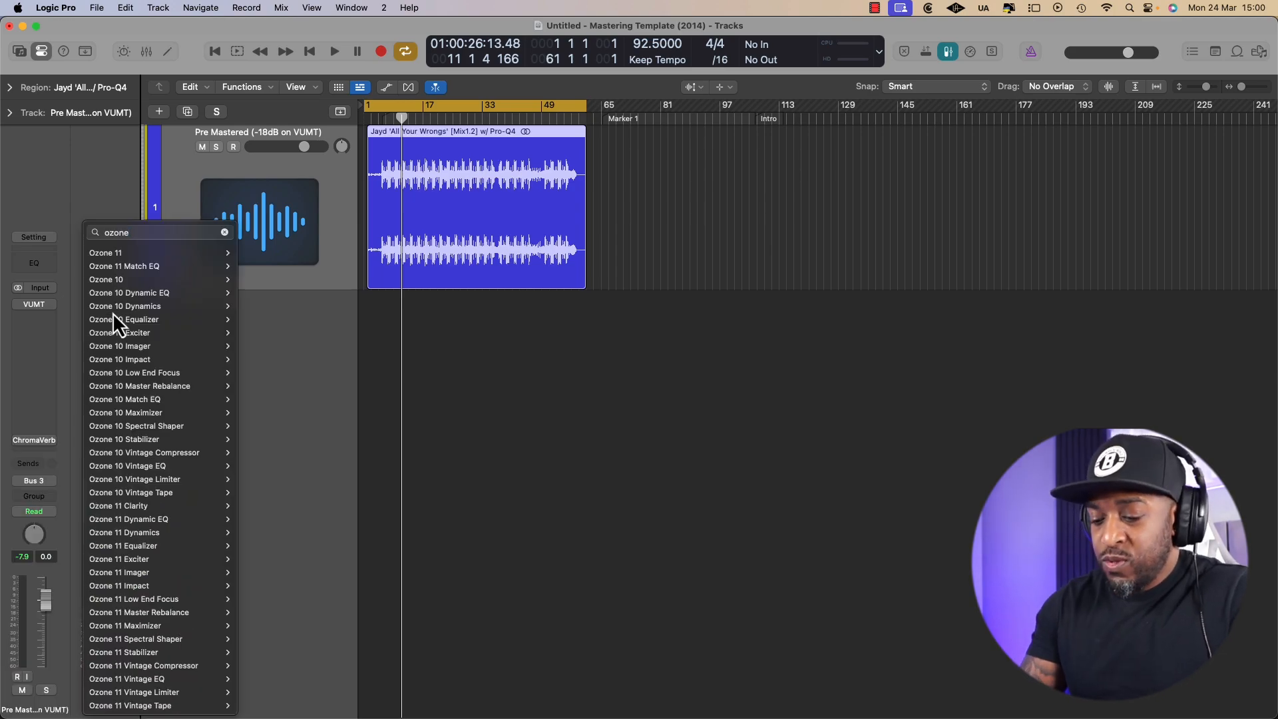
left_click(106, 253)
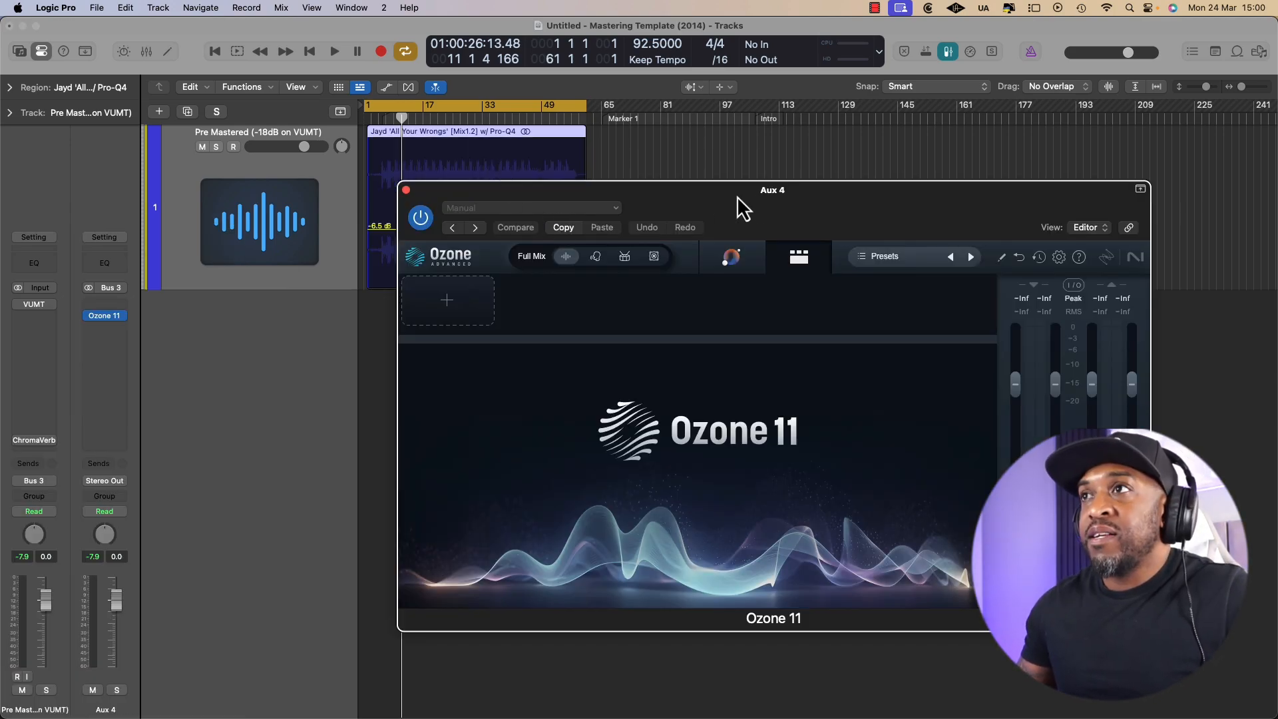
left_click_drag(737, 196, 642, 231)
left_click(473, 166)
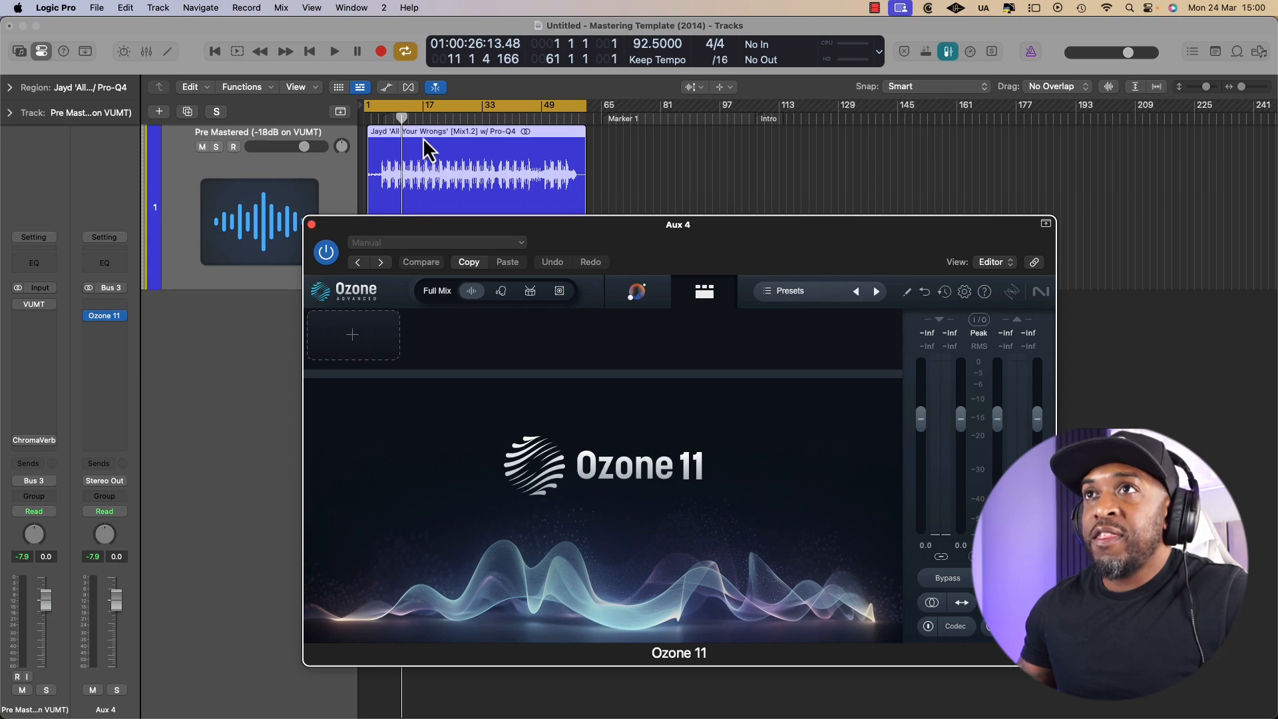
left_click_drag(762, 238, 762, 213)
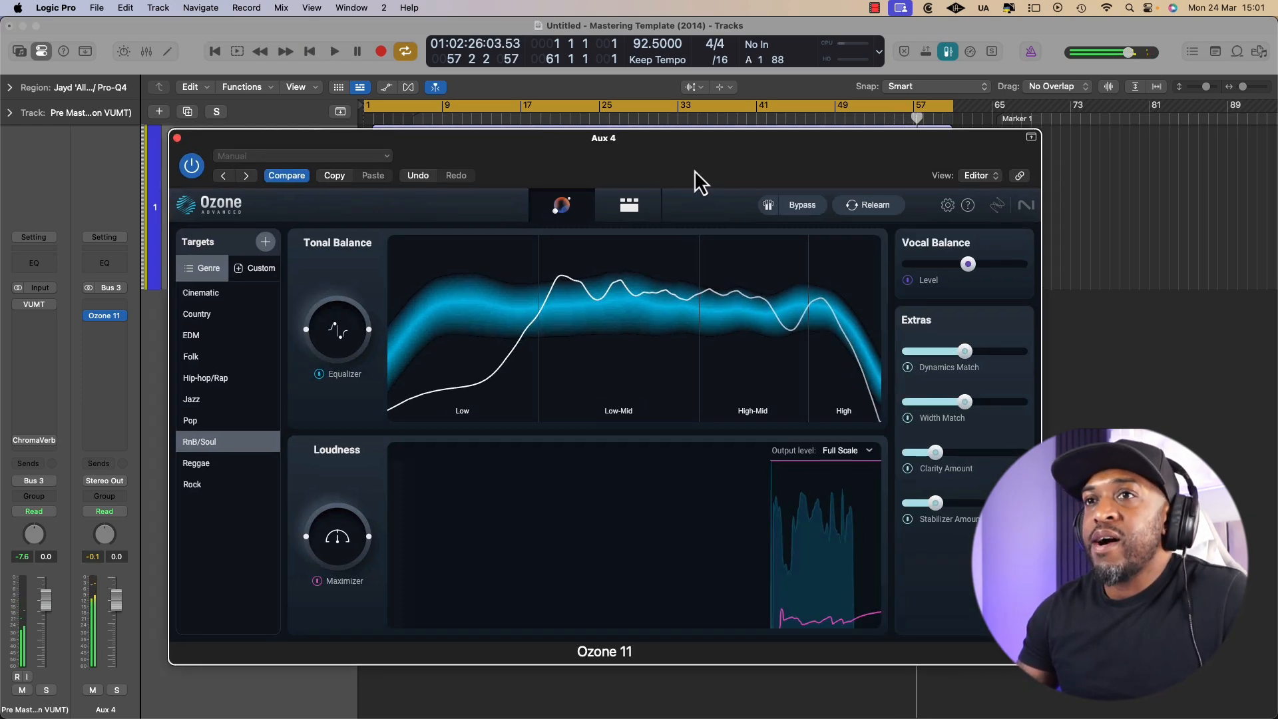
Step: Compare the Pop and Hip-hop/Rap genre targets in Ozone's assistant, and return to RnB/Soul
left_click_drag(694, 170, 668, 162)
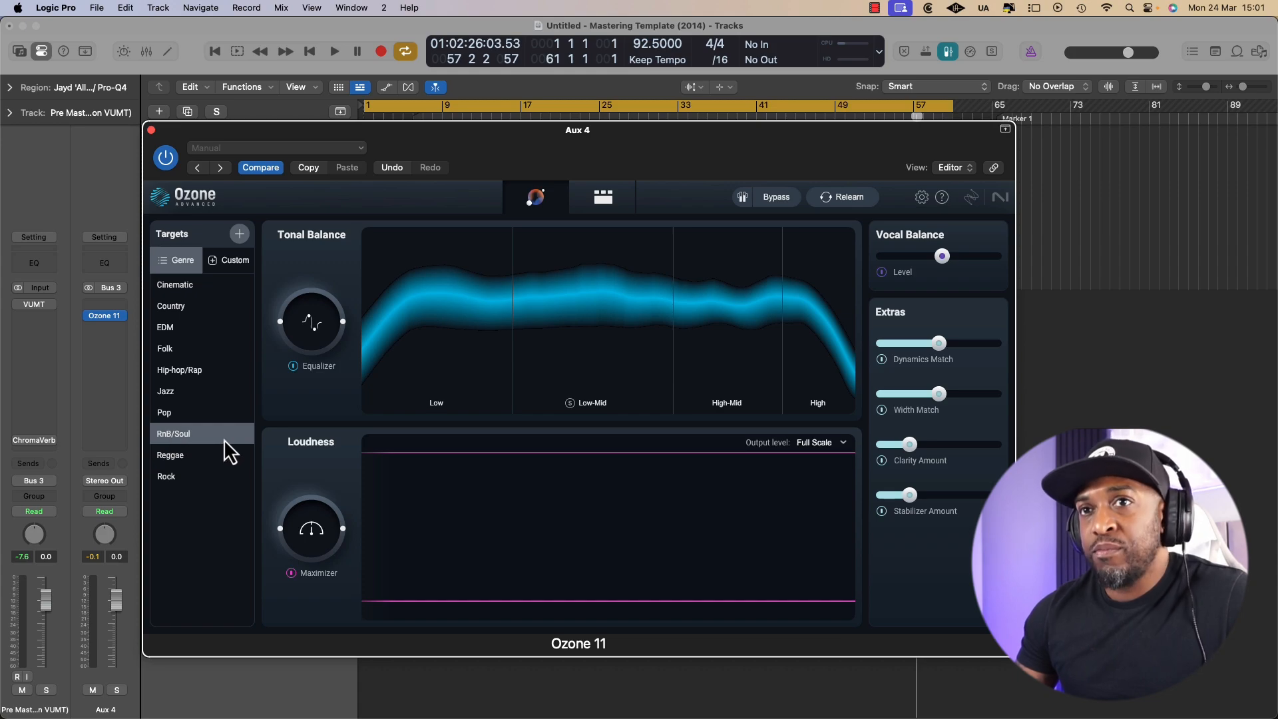
left_click(181, 415)
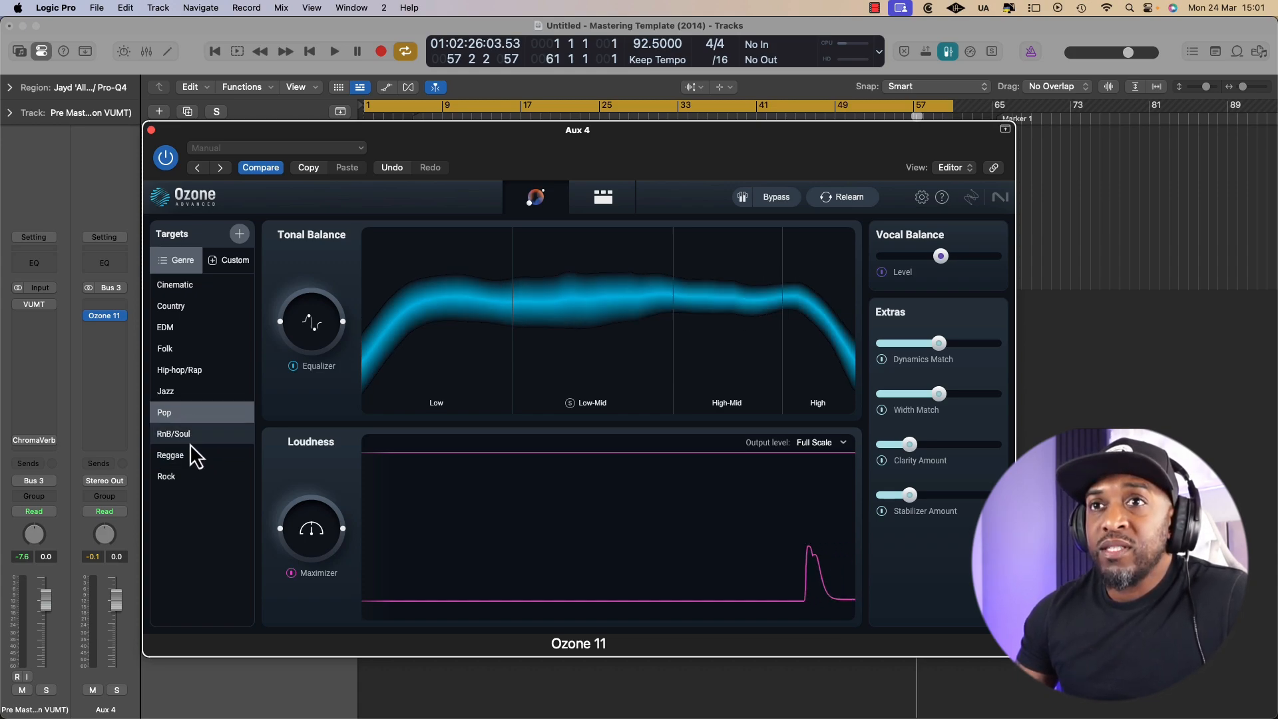
left_click(192, 374)
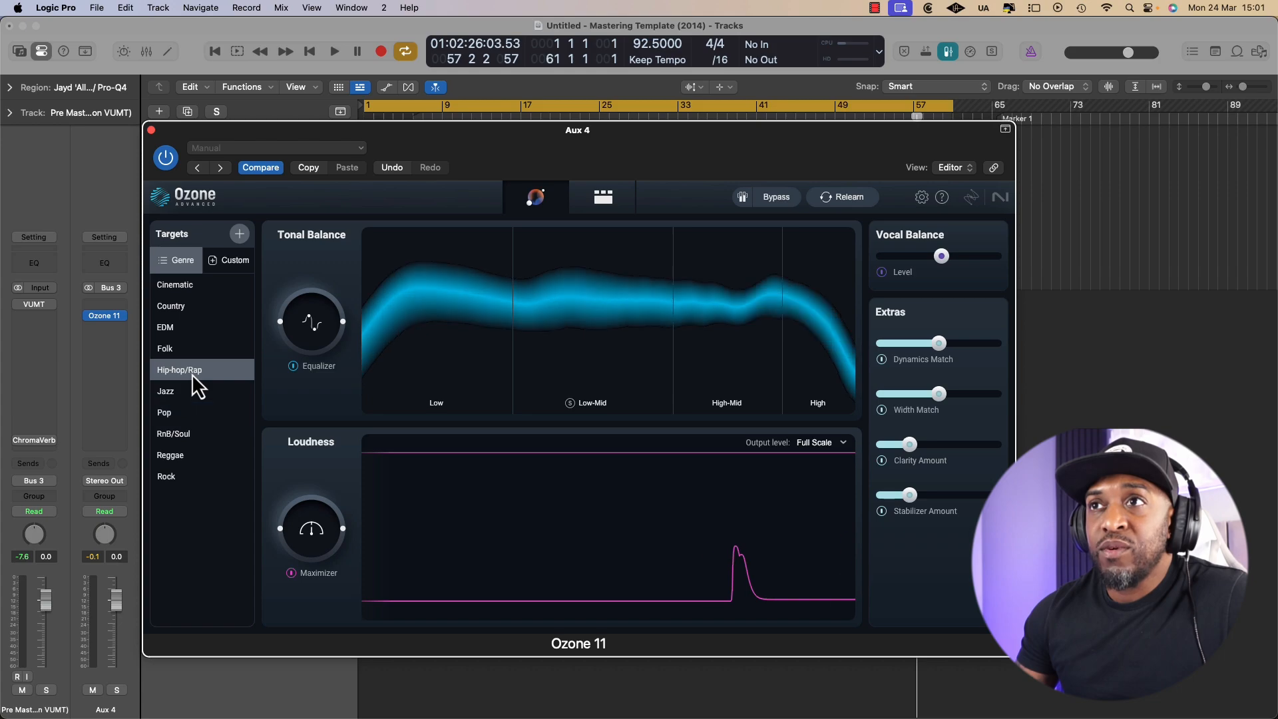
left_click(180, 439)
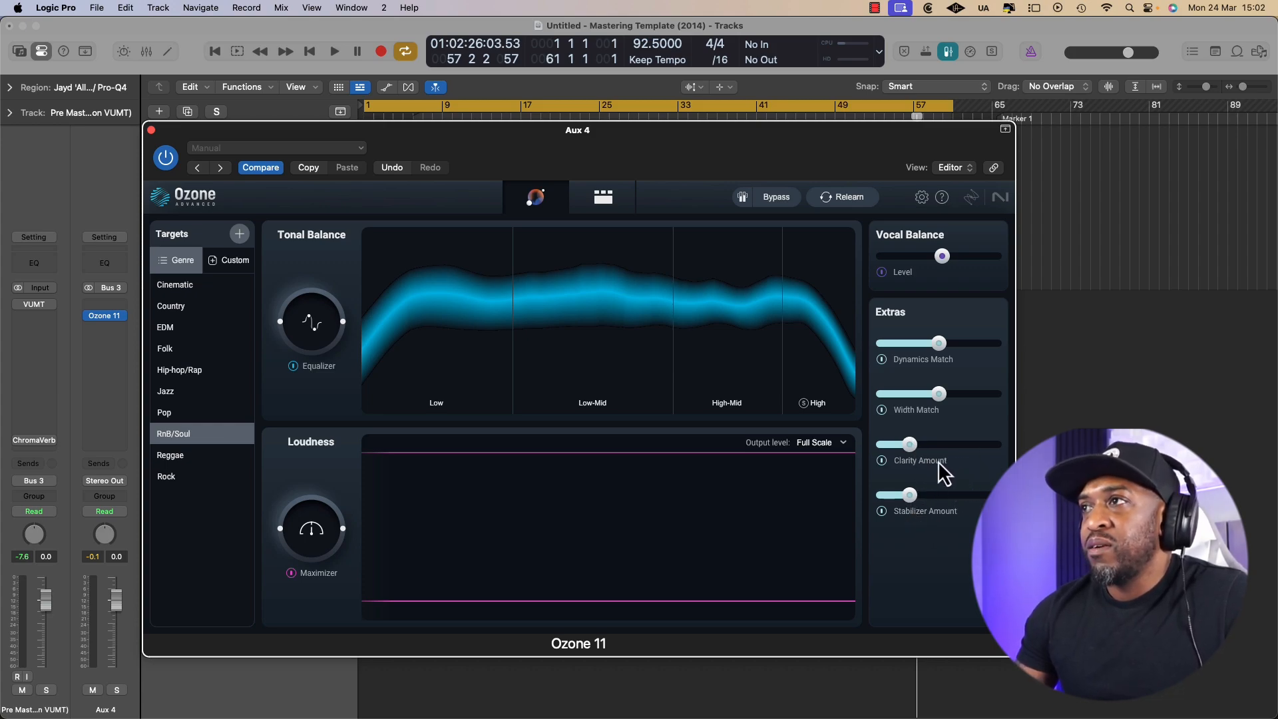
Step: While the mix plays, lower the Vocal Balance level and the Dynamics Match amount slightly
key("space")
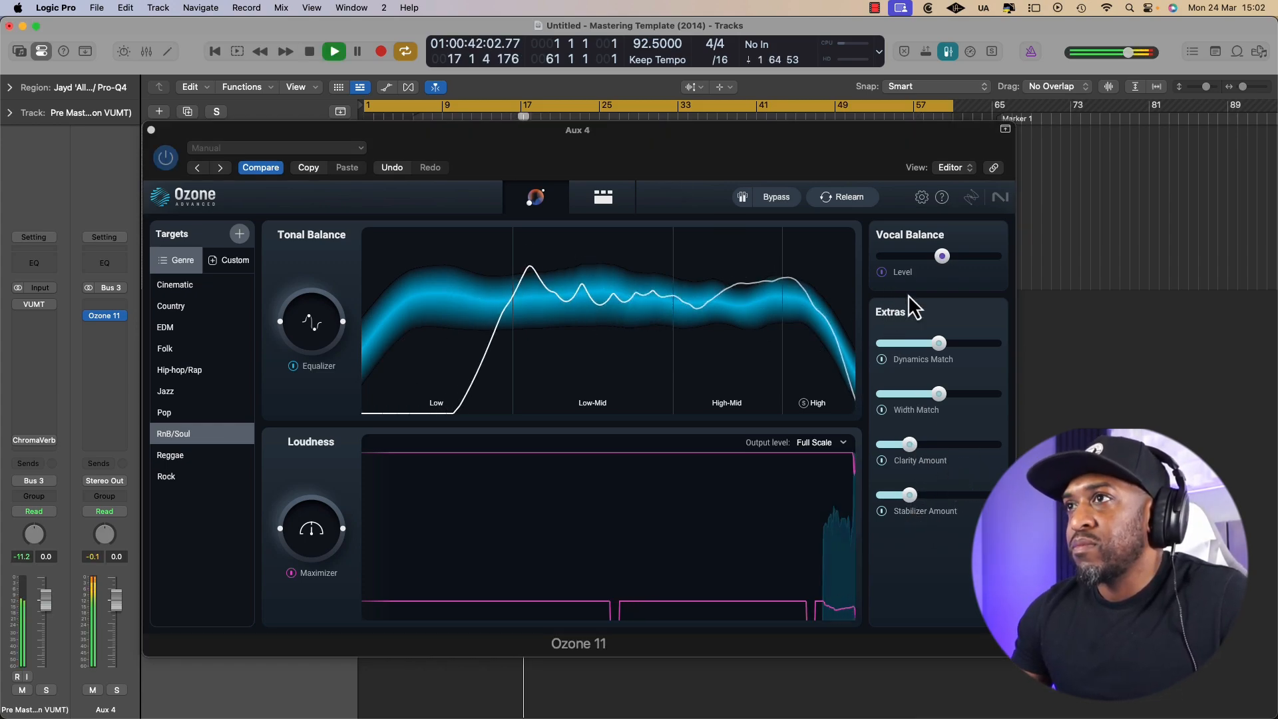
mouse_move(937, 261)
left_mouse_down()
mouse_move(983, 256)
mouse_move(926, 257)
left_mouse_up()
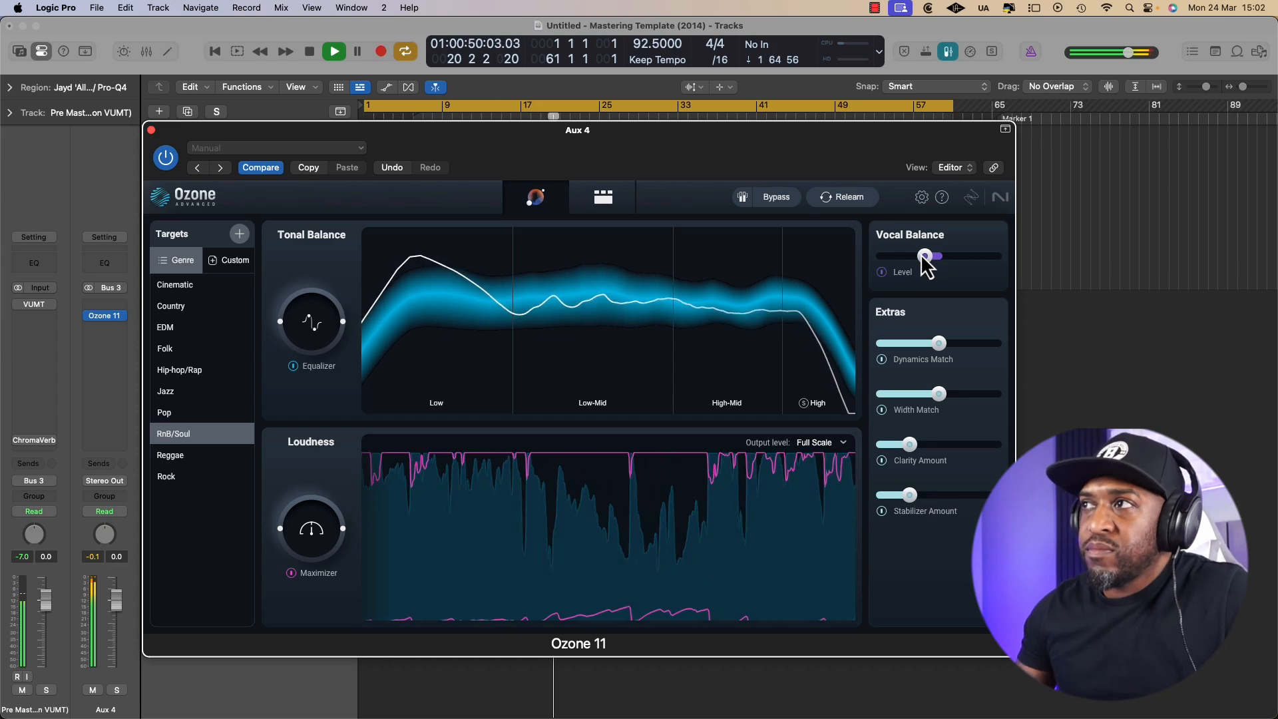
mouse_move(926, 256)
left_mouse_down()
mouse_move(914, 259)
mouse_move(936, 258)
left_mouse_up()
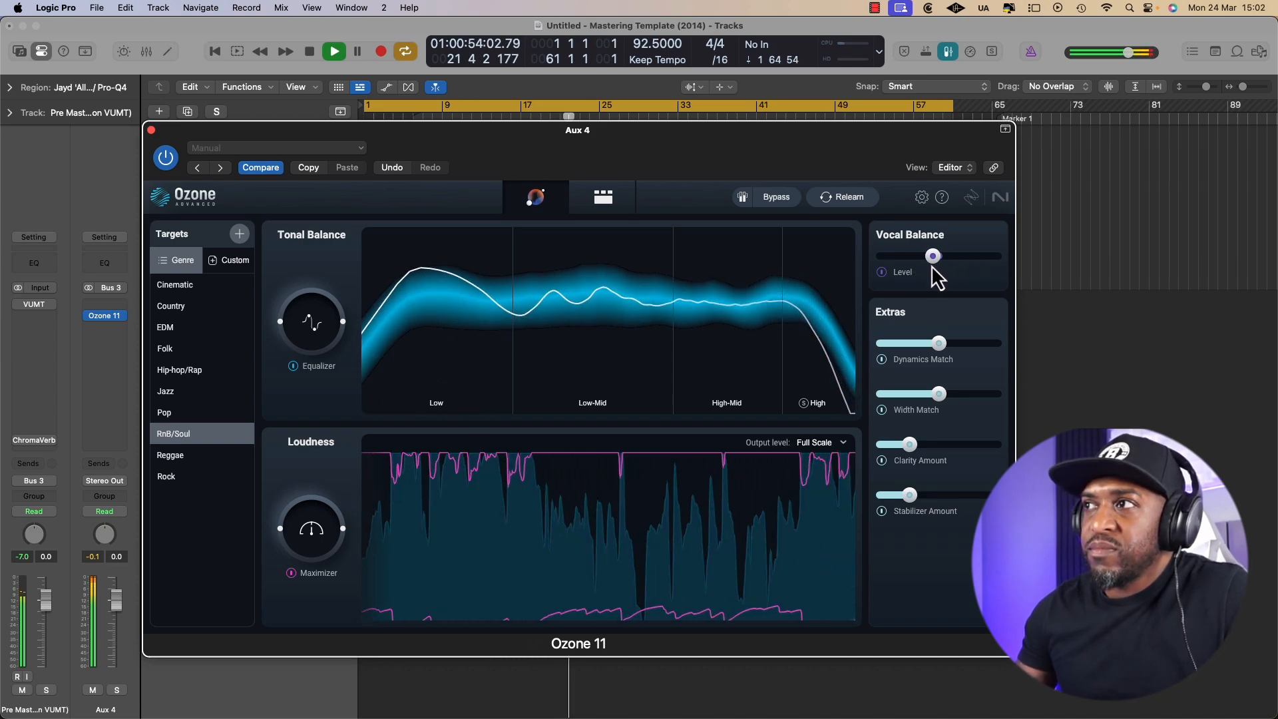
mouse_move(939, 342)
left_mouse_down()
mouse_move(1000, 356)
mouse_move(939, 359)
left_mouse_up()
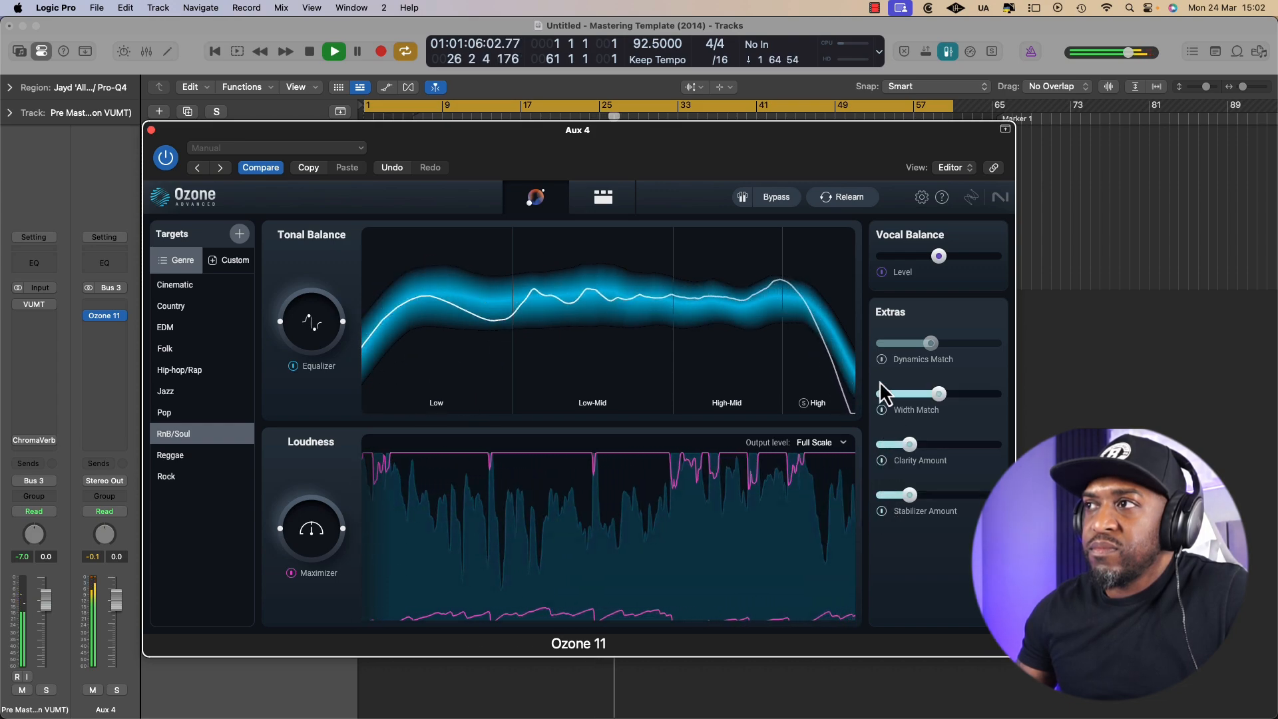
key("space")
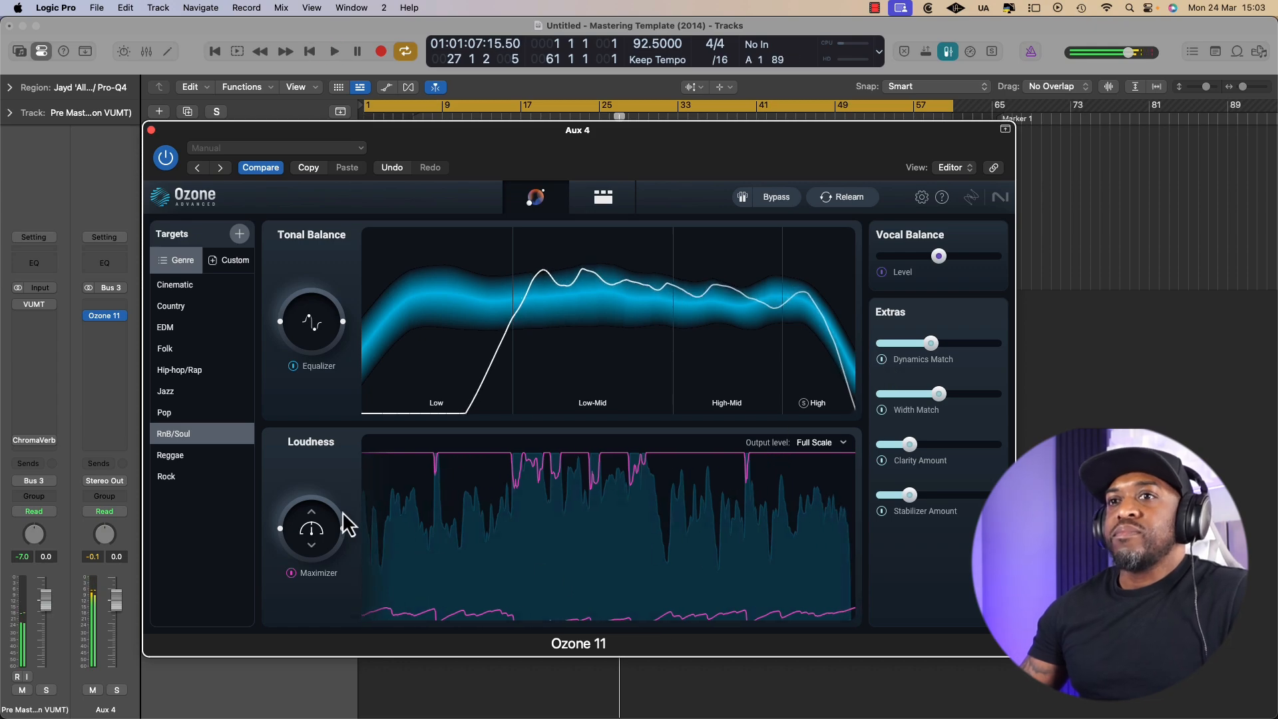
Step: Compare the master with the Maximizer off and on, and leave the Maximizer disabled
left_click(291, 573)
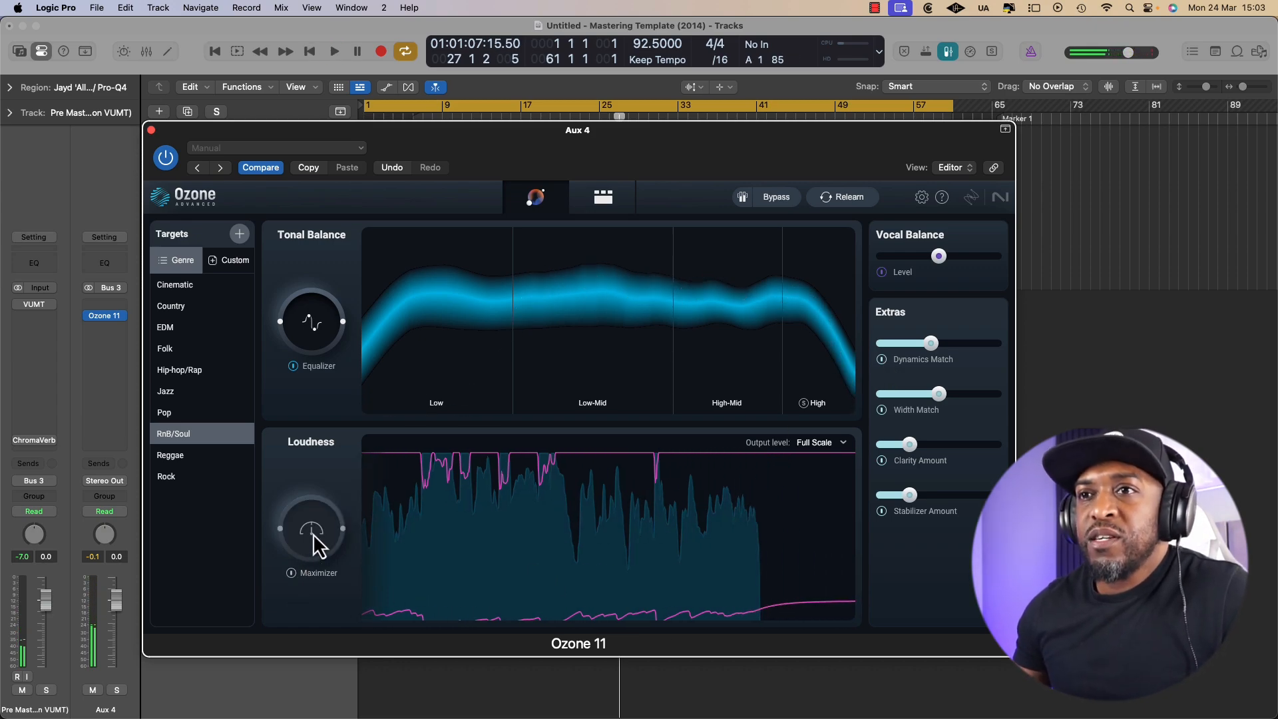
left_click(291, 573)
key("space")
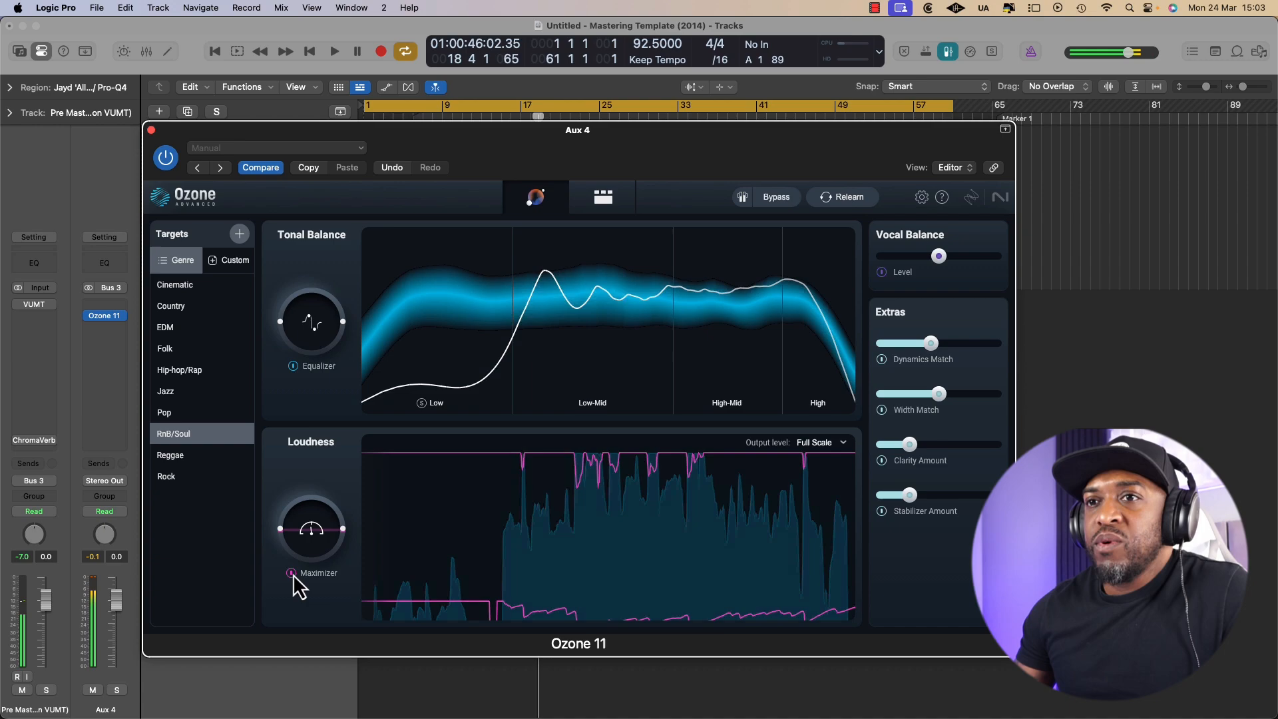
left_click(293, 574)
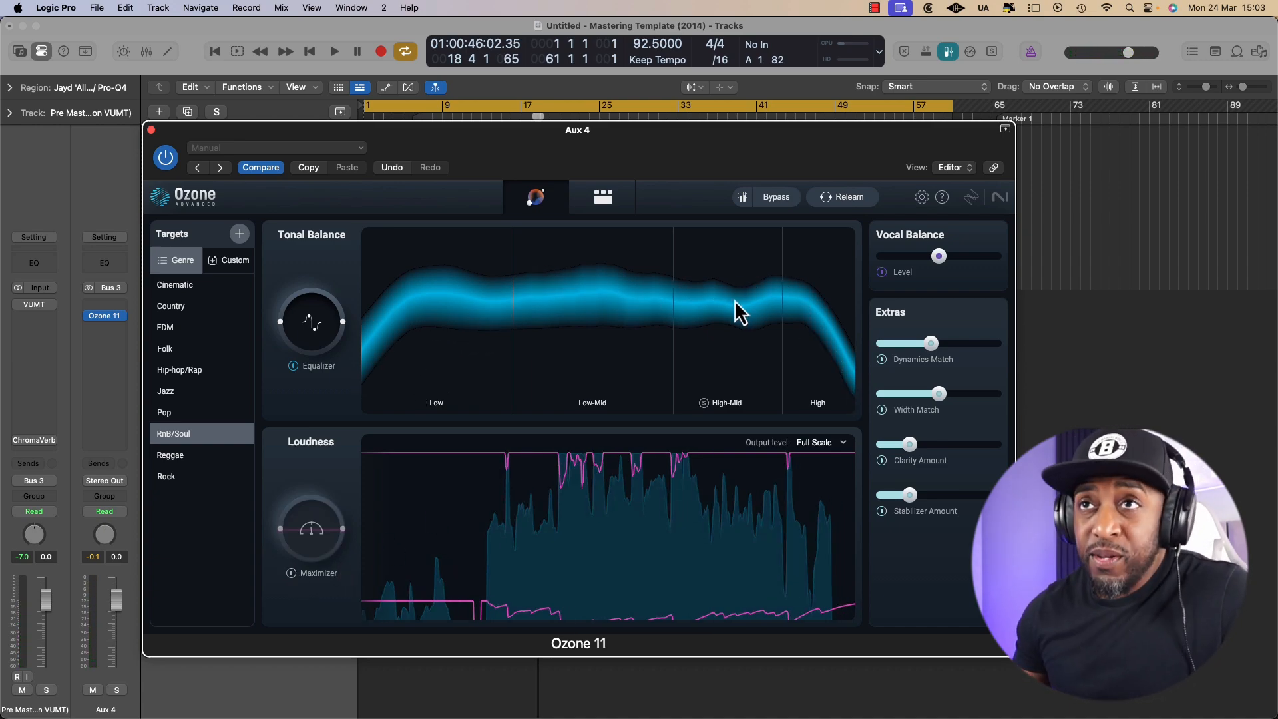
Step: Apply the custom target Be Honest (Jorja Smith) and play the mix from about bar 49 with Ozone showing
left_click(227, 260)
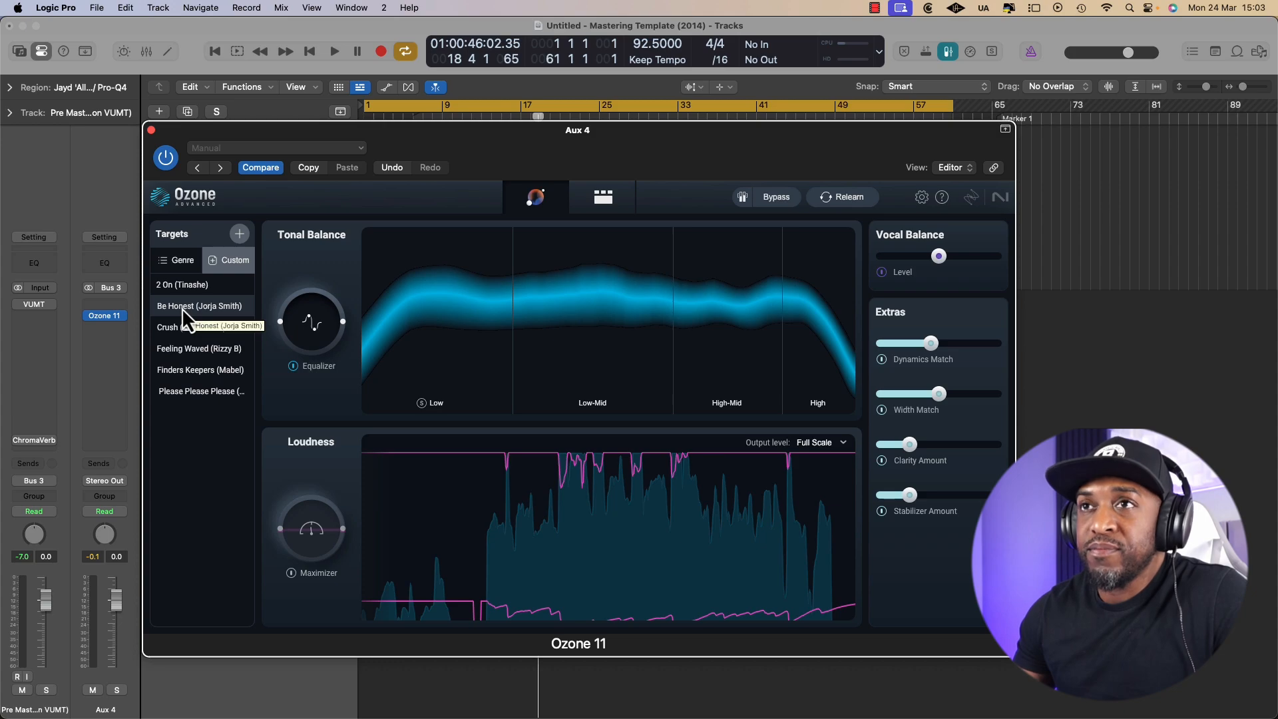
left_click(182, 308)
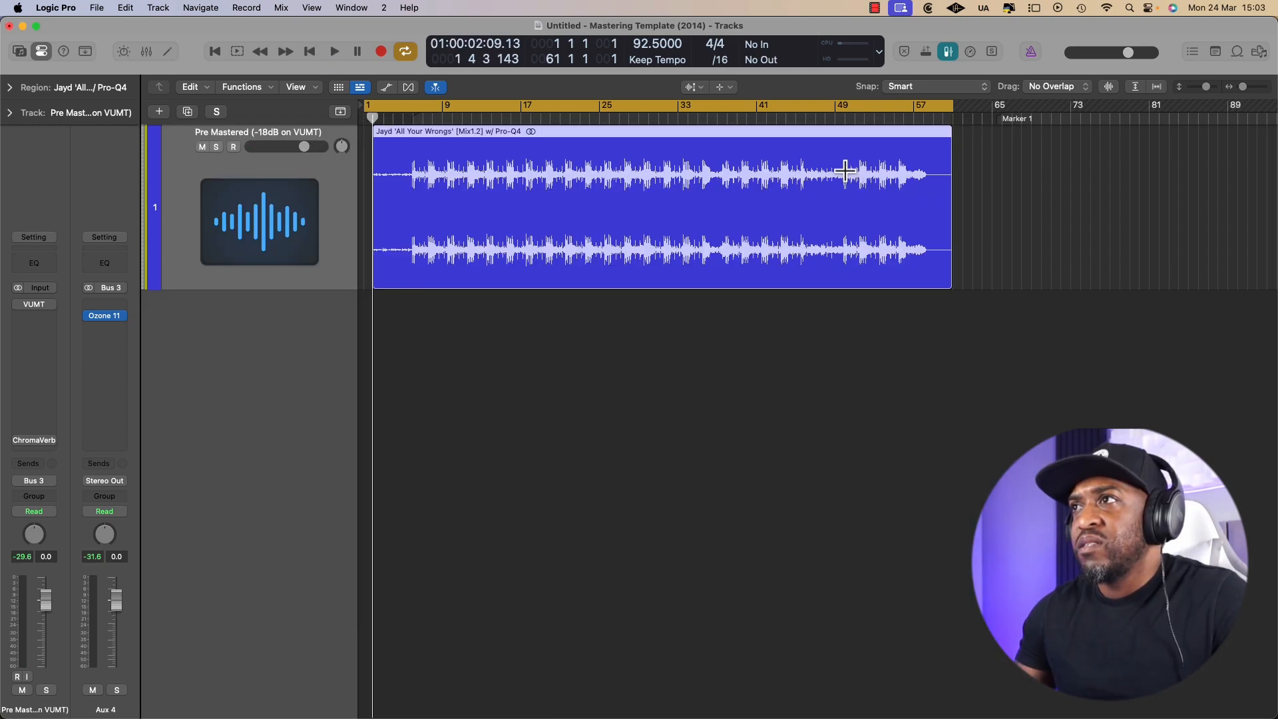
left_click(845, 170)
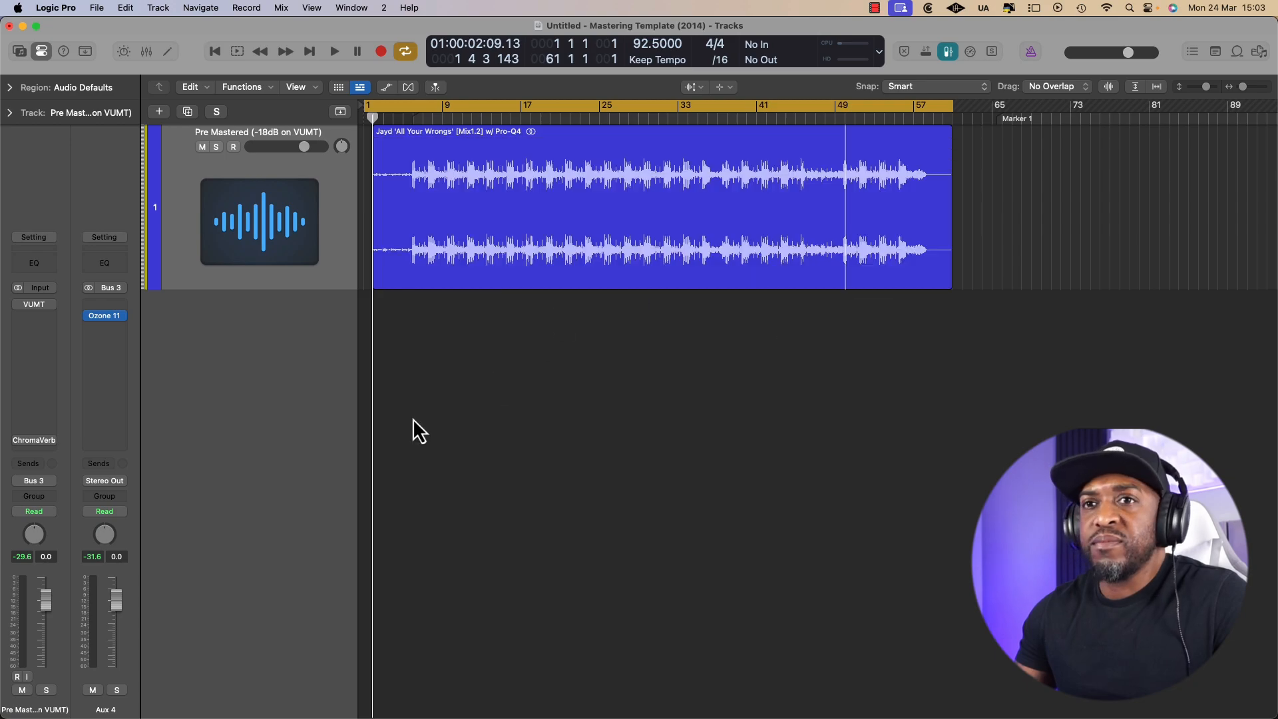
key("space")
key("v")
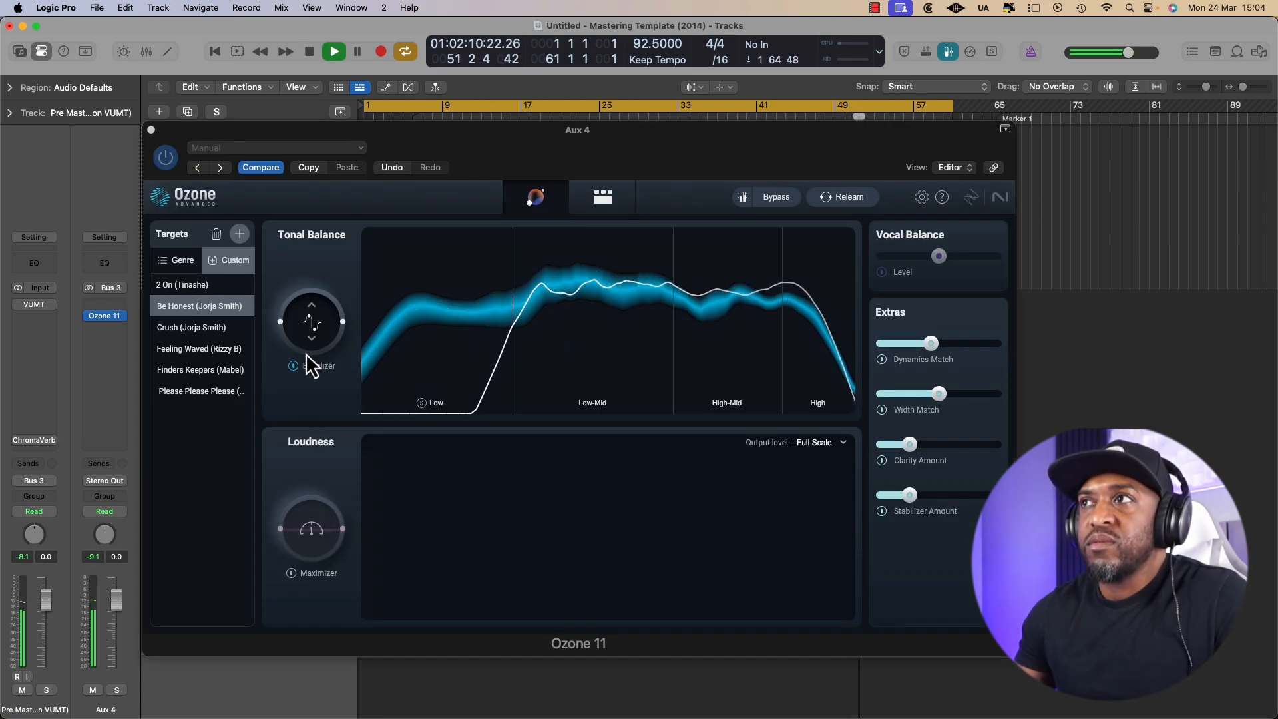
Step: Stop playback and duplicate the Ozone 11 insert into the two slots below it on Aux 4
mouse_move(306, 353)
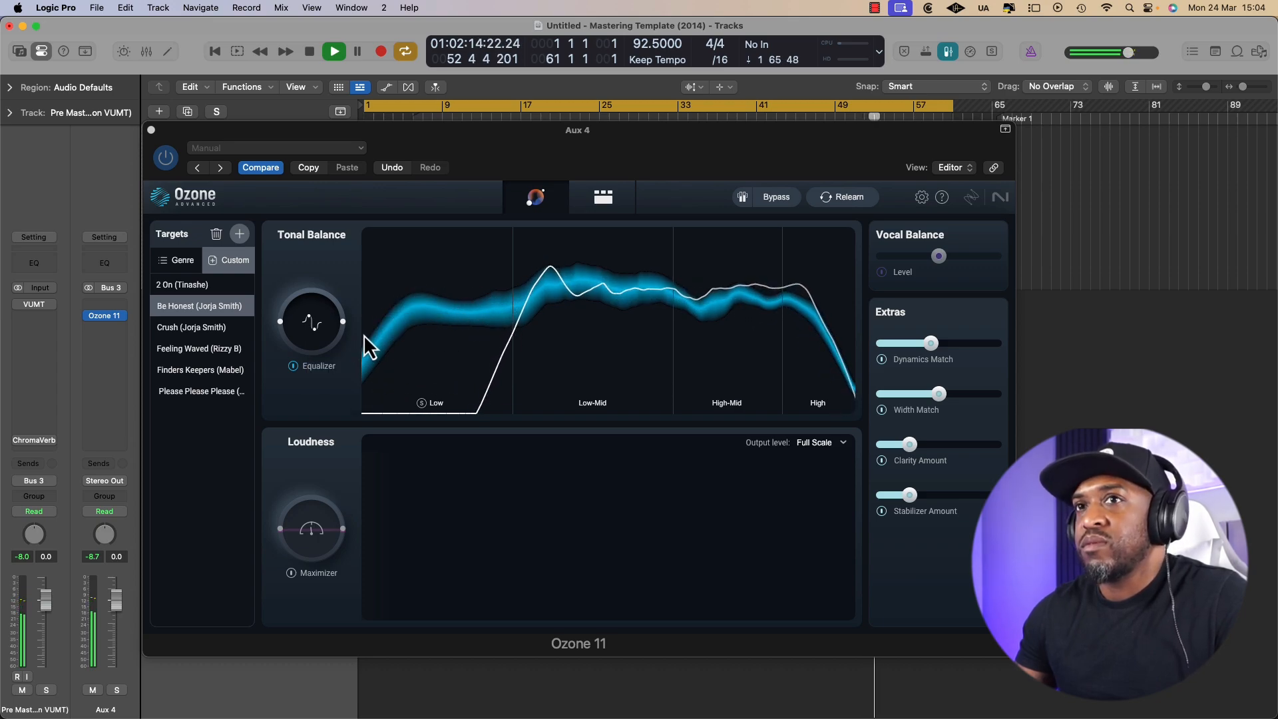
key("space")
left_click_drag(547, 147, 603, 119)
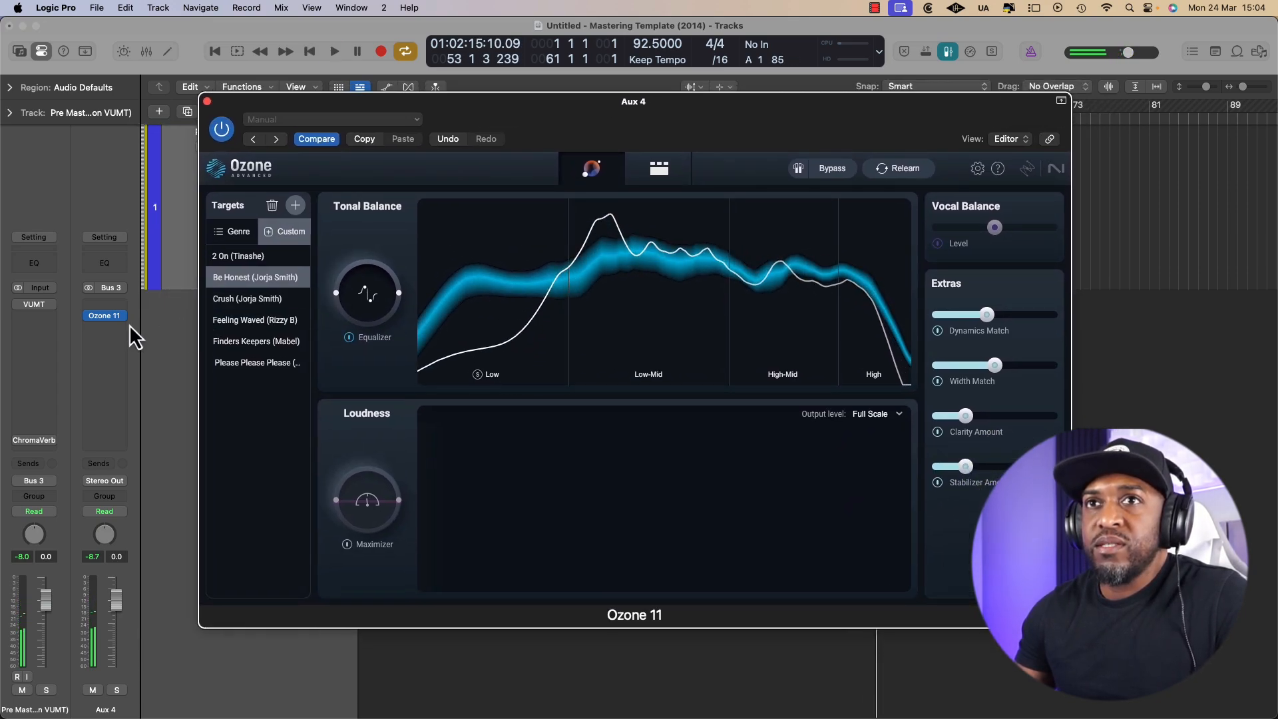
left_click_drag(106, 332, 109, 350)
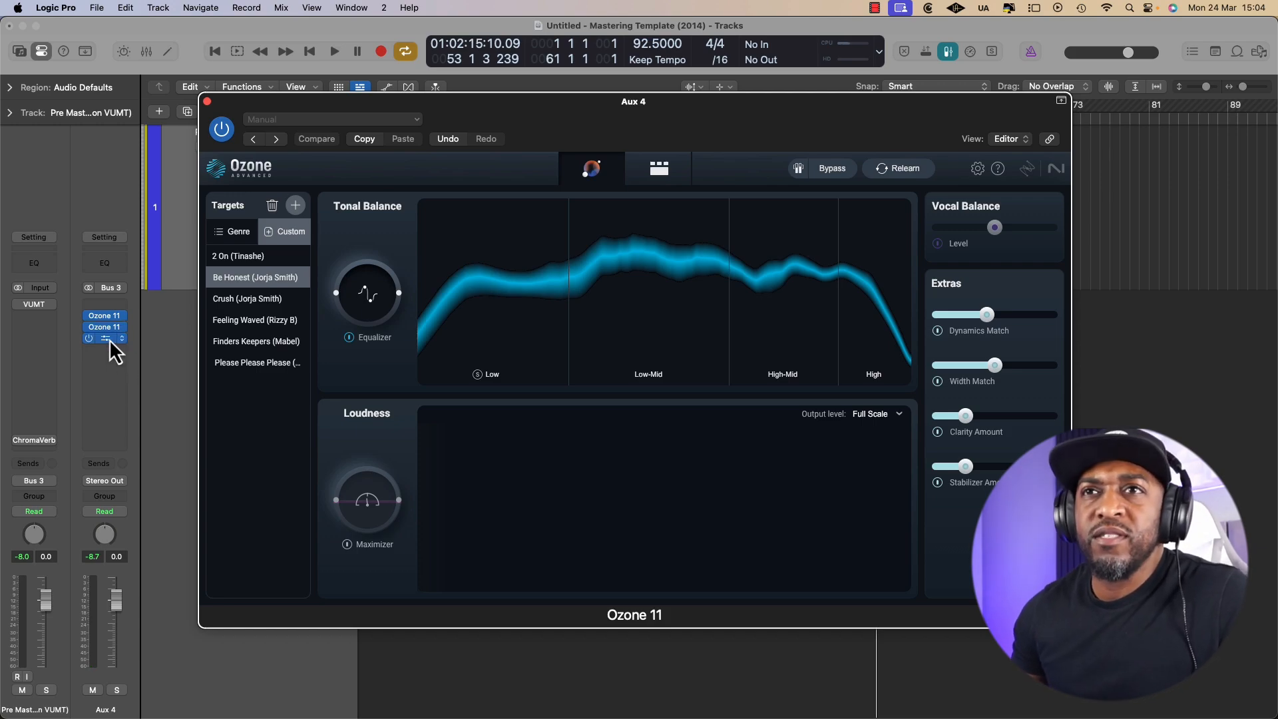
Step: Apply the custom targets Crush (Jorja Smith) and Finders Keepers (Mabel) in separate Ozone instances on Aux 4
left_click(109, 329)
left_click(442, 389)
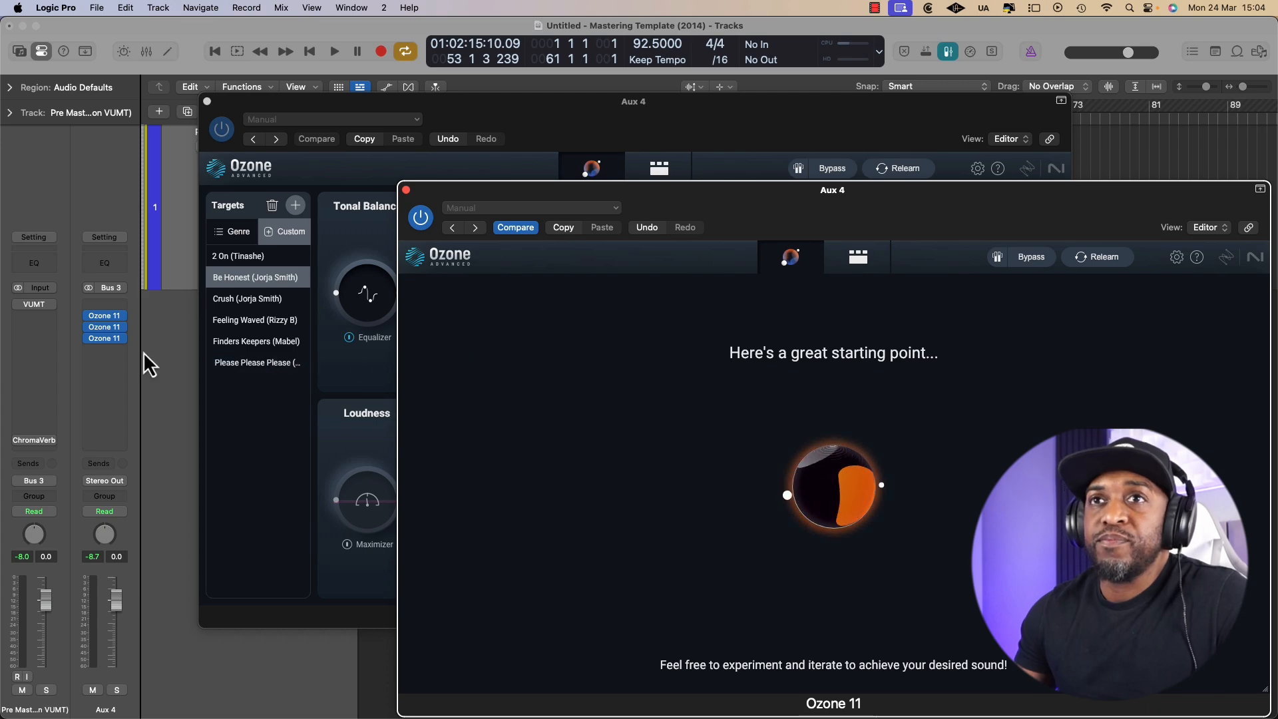
mouse_move(105, 341)
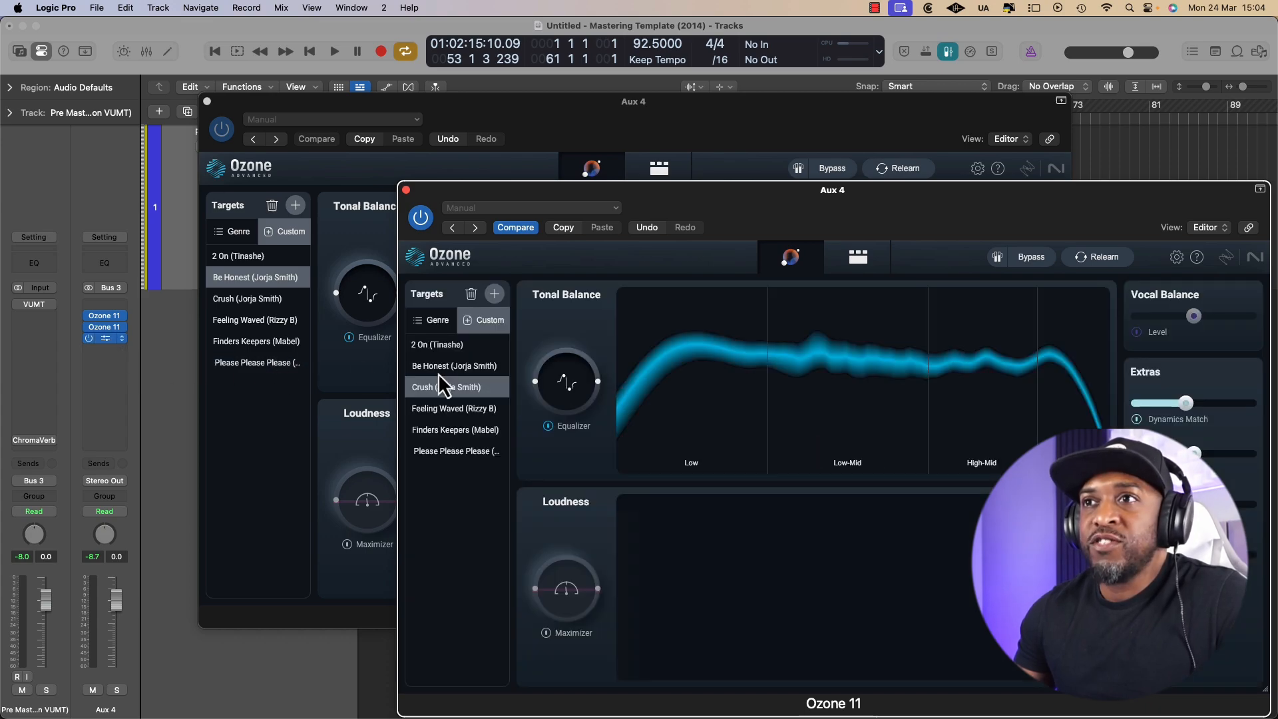
left_click(462, 425)
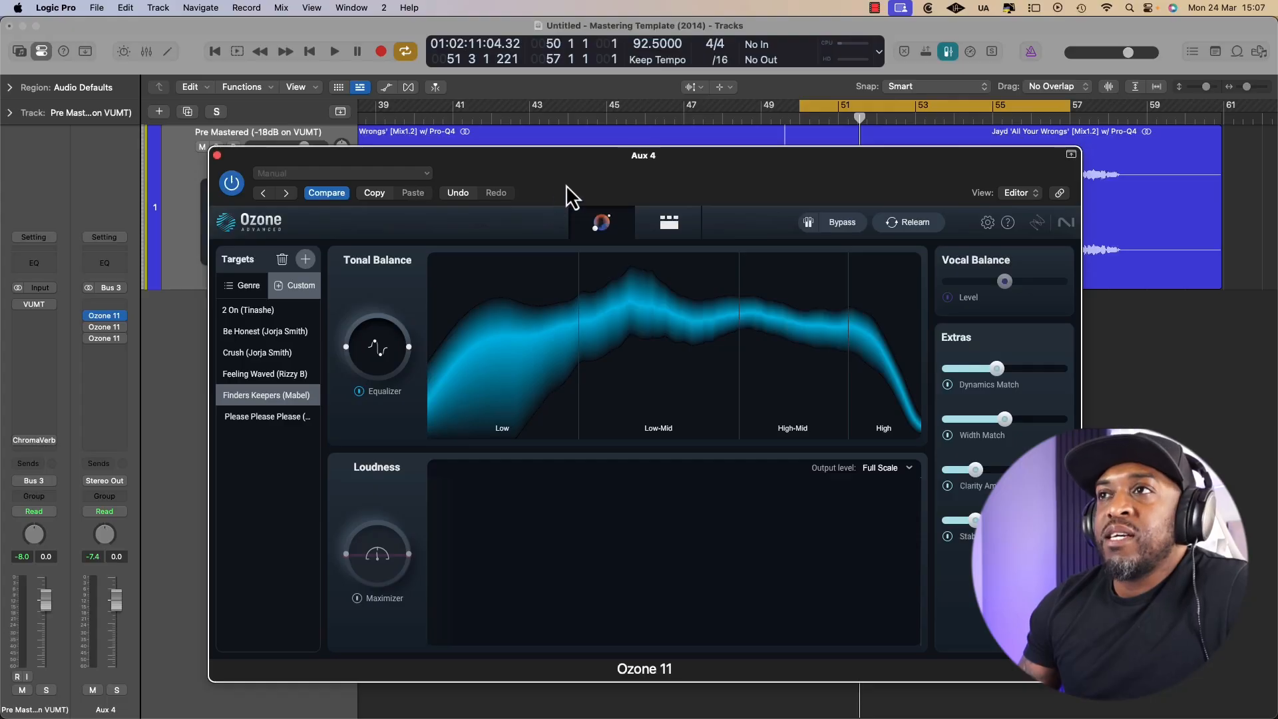
Step: Audition the looped section from bar 50 through the first Ozone instance with the Finders Keepers (Mabel) target, and stop playback
left_click_drag(637, 180, 592, 189)
left_click(664, 142)
scroll(665, 142, "right", 5)
scroll(664, 141, "right", 1)
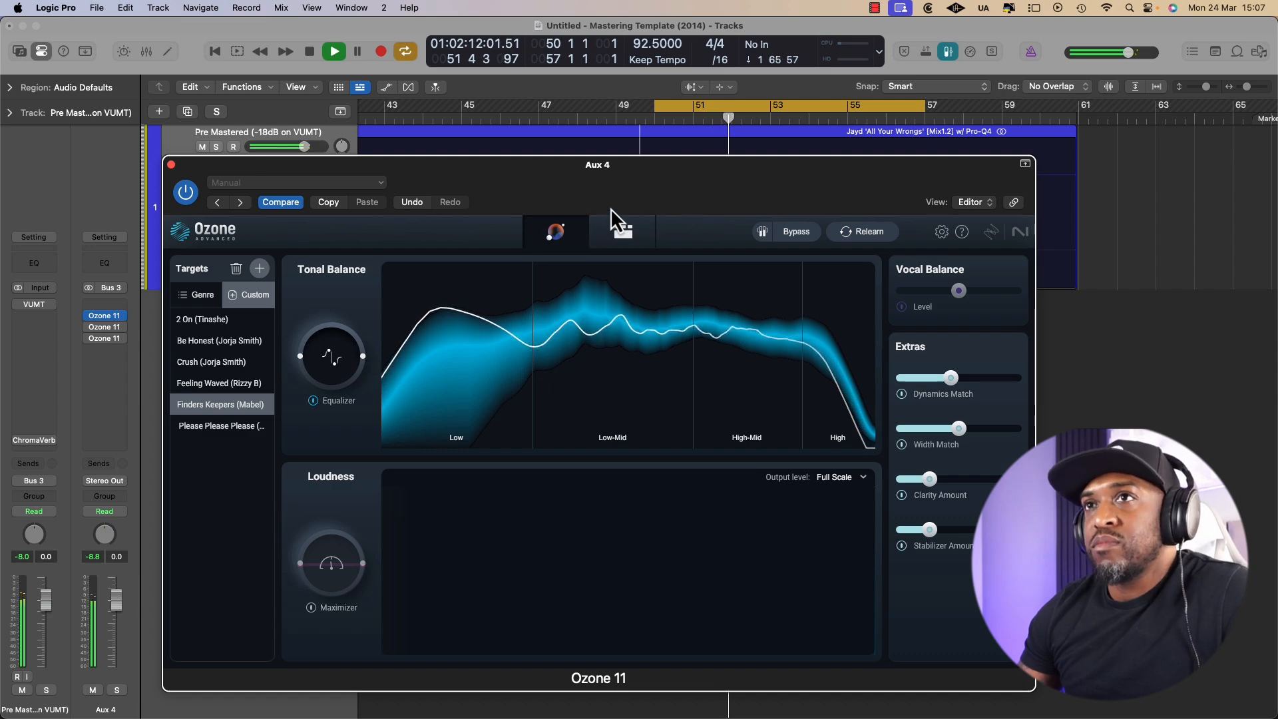
left_click_drag(656, 193, 701, 143)
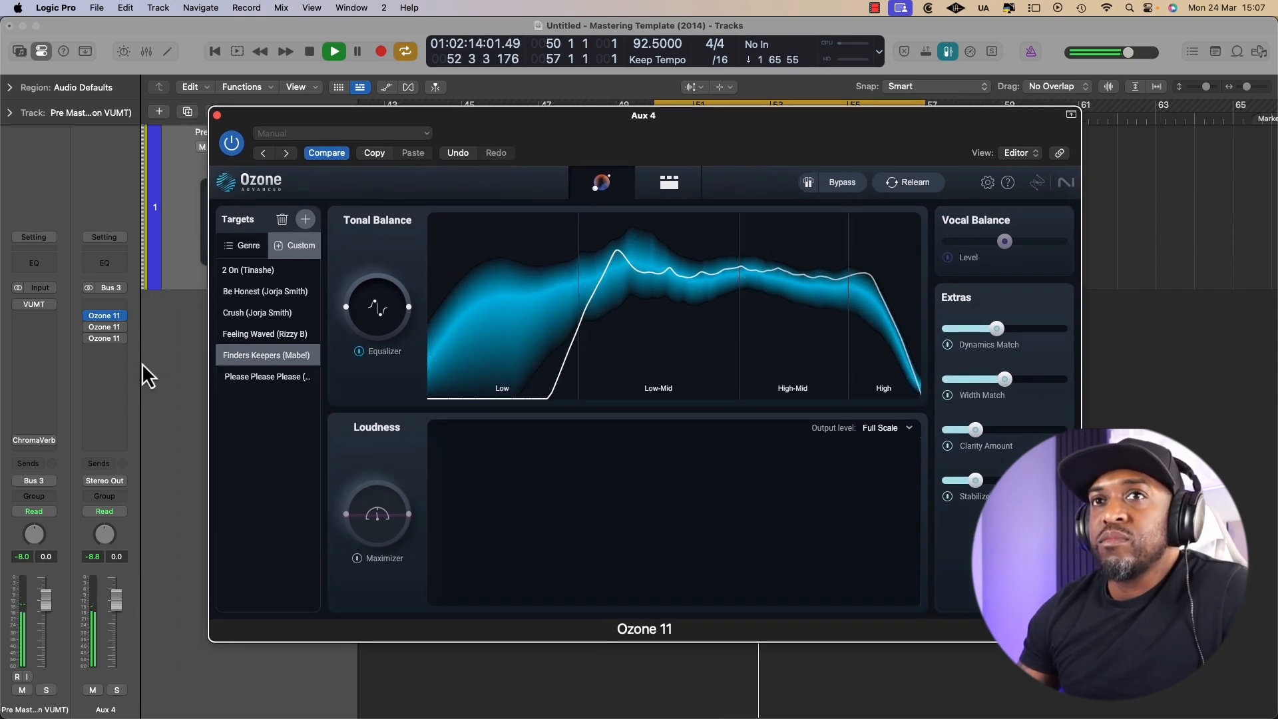
mouse_move(110, 329)
key("space")
Step: Switch to the second Ozone instance with the Crush (Jorja Smith) target and audition the same looped section
left_click(92, 329)
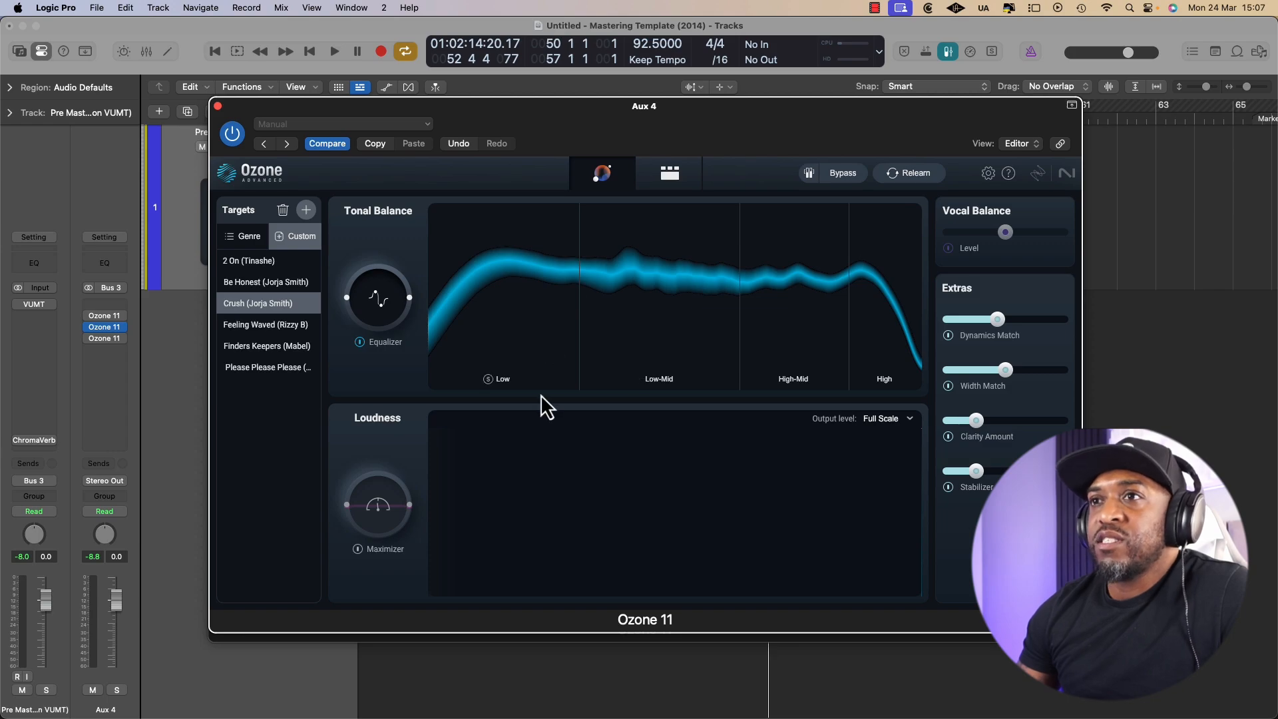
key("space")
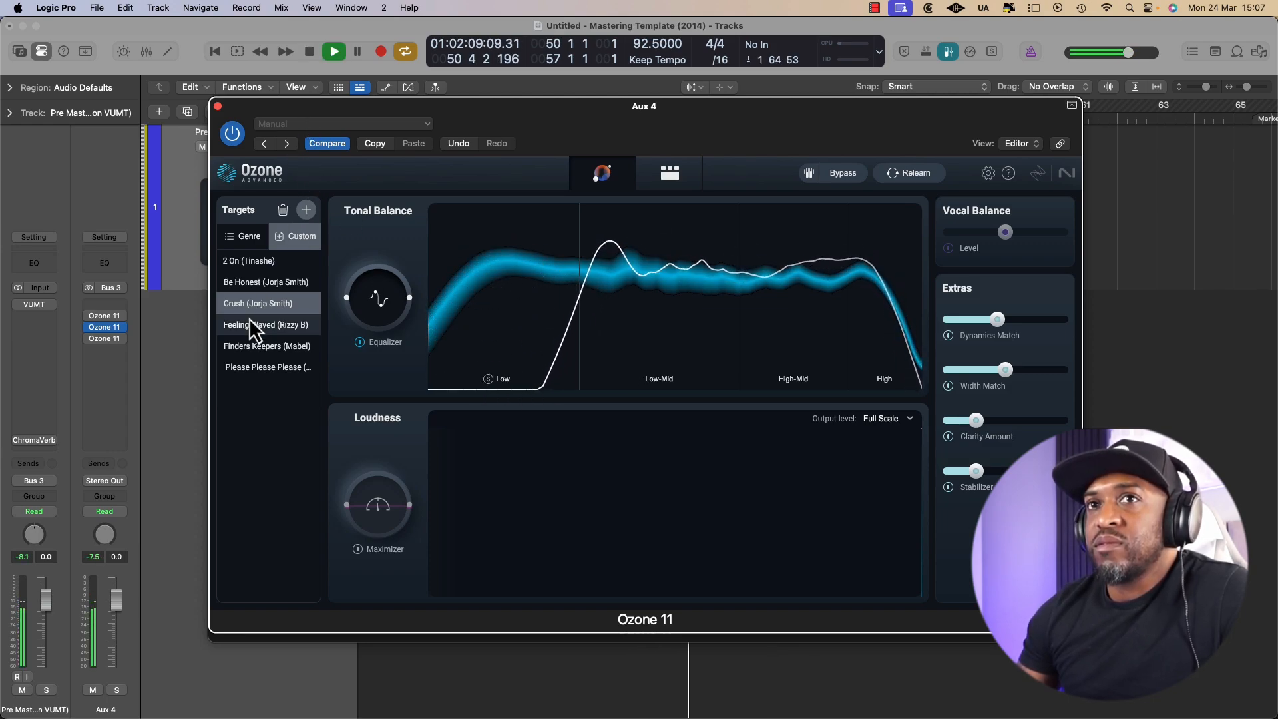
key("space")
Step: Audition the loop through the third Ozone instance with the Feeling Waved (Rizzy B) target, and remove that instance from Aux 4
left_click(90, 339)
left_click(96, 338)
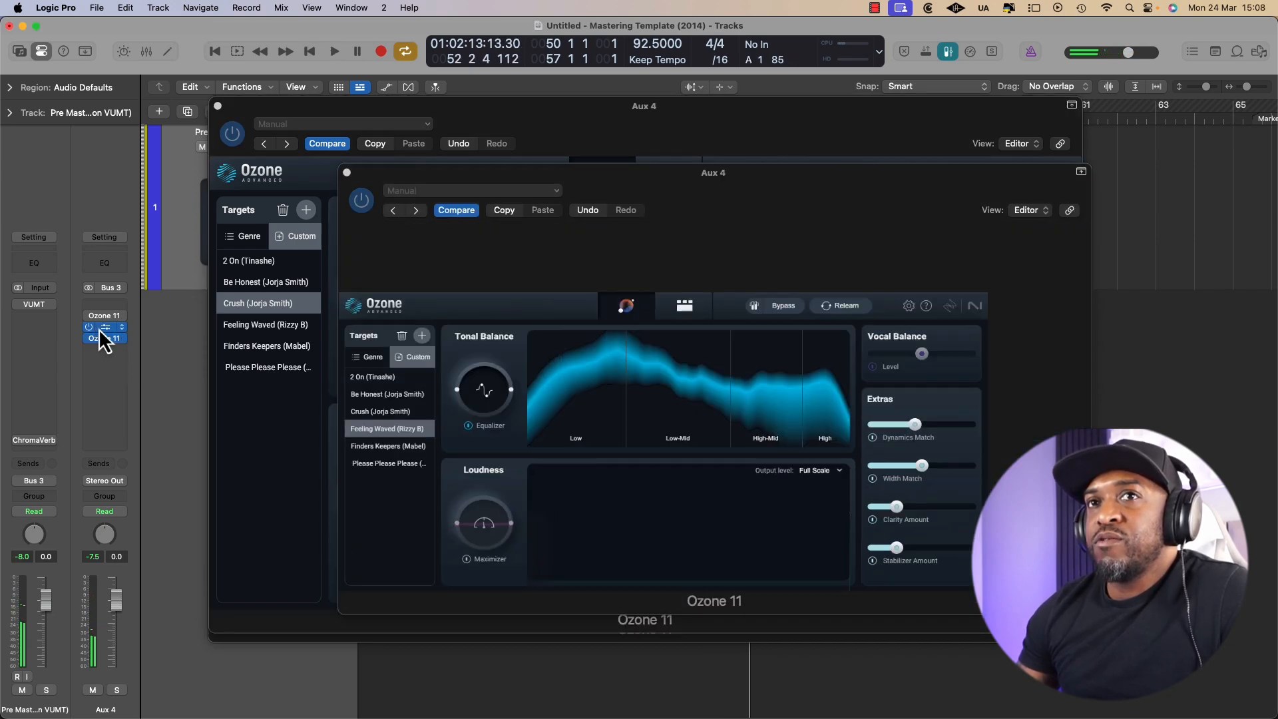
left_click_drag(489, 111, 576, 126)
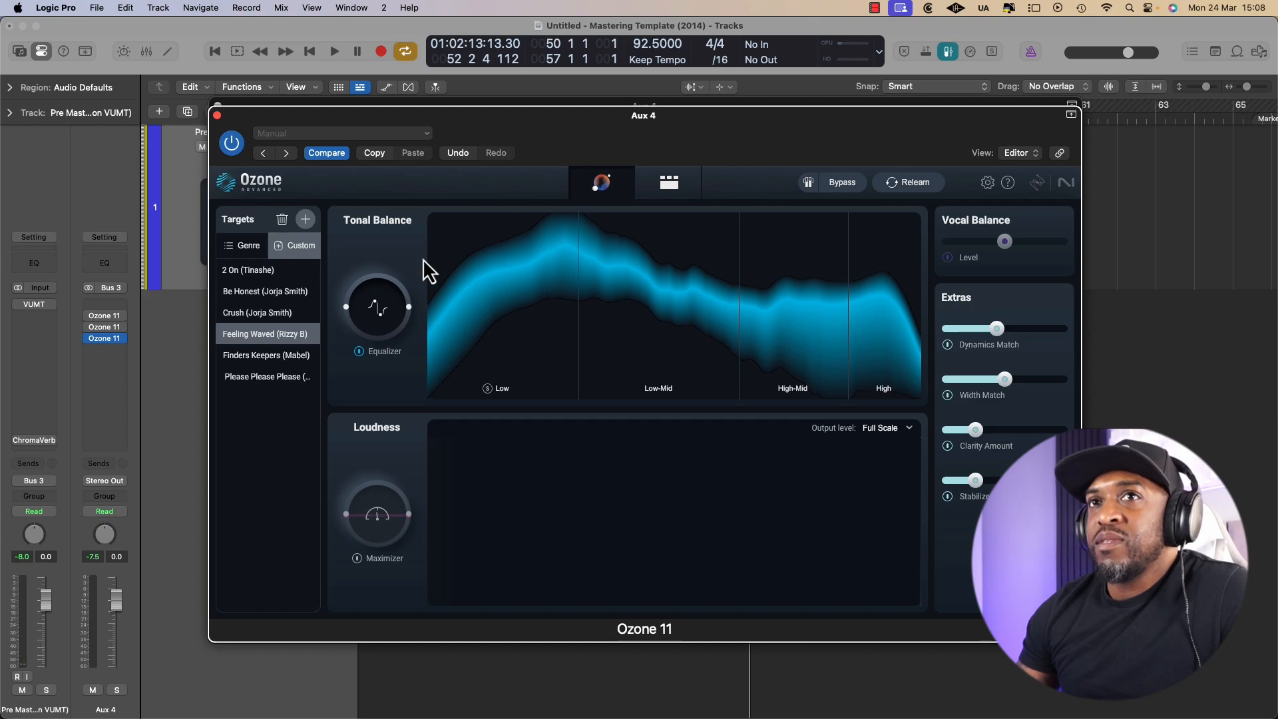
key("space")
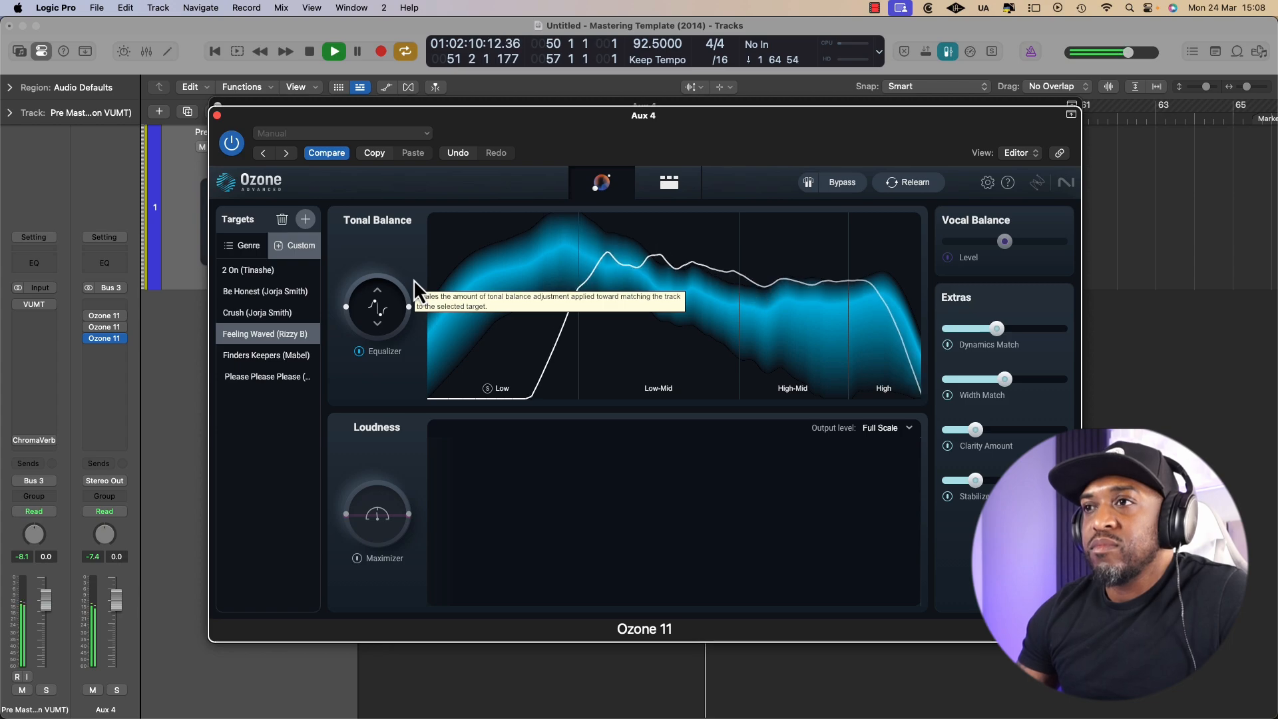
key("space")
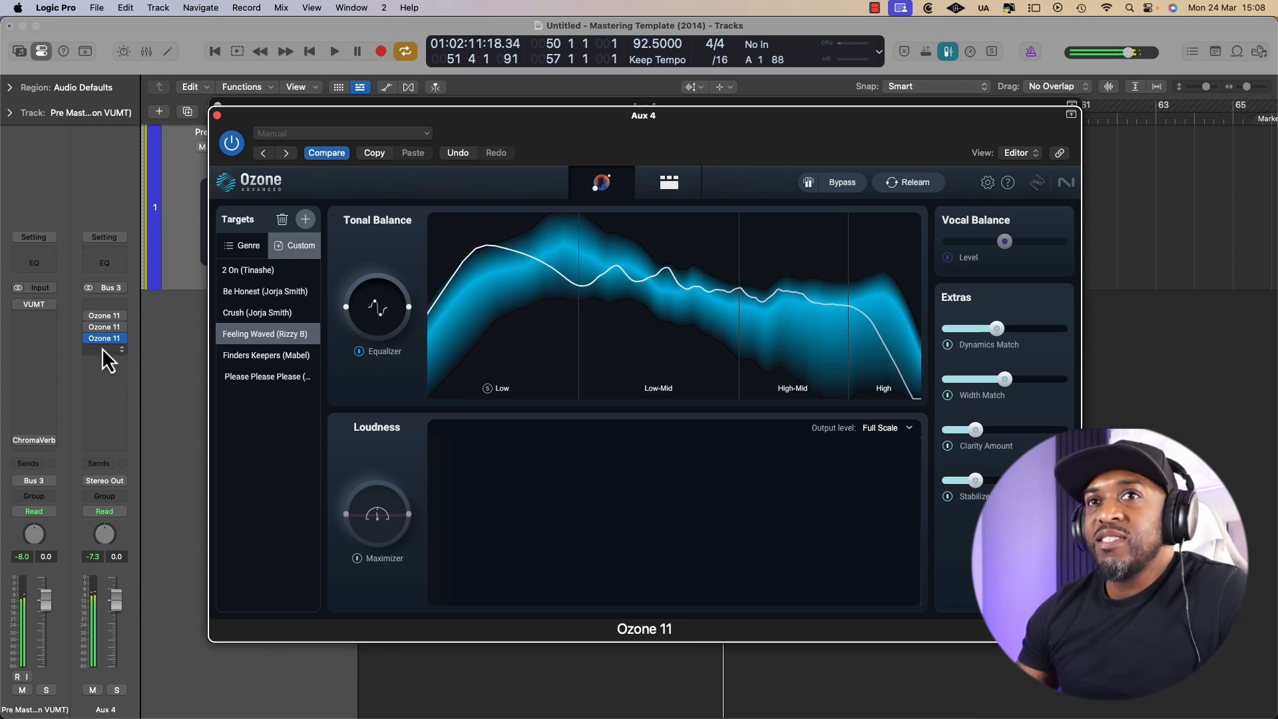
left_click_drag(114, 349, 110, 355)
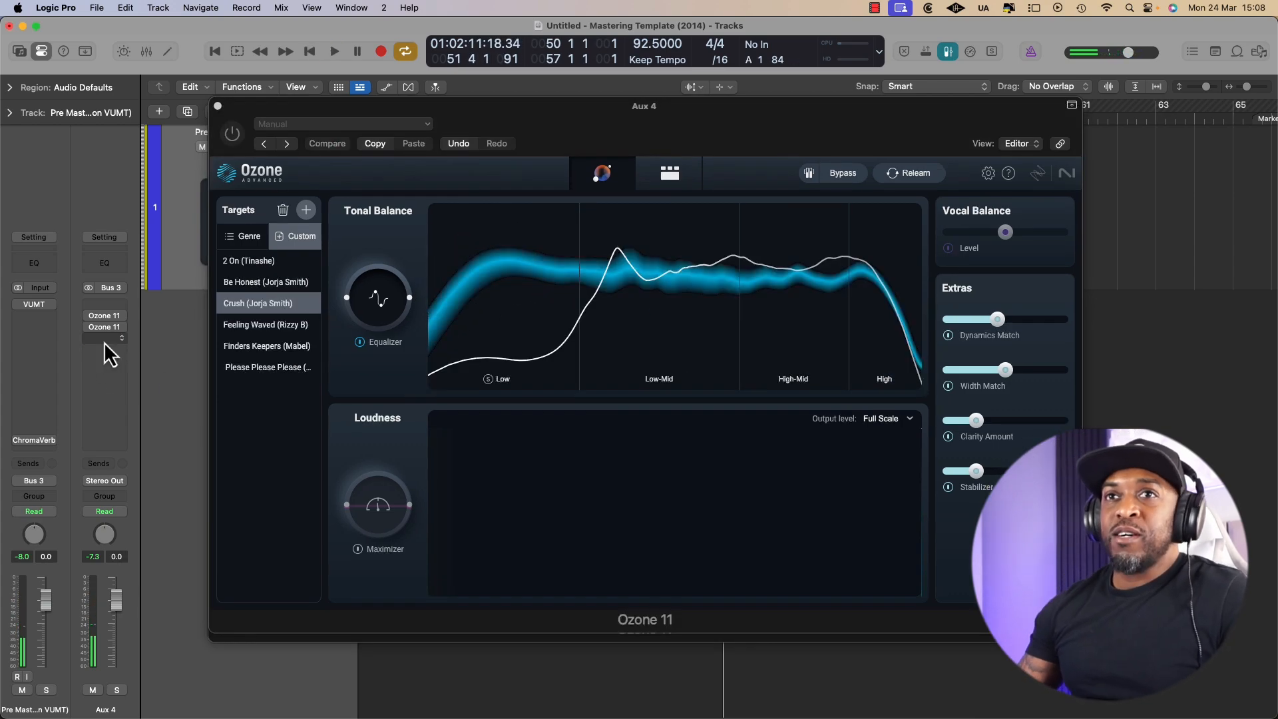
Step: While the loop plays, switch between the two remaining Ozone instances to compare the Finders Keepers (Mabel) and Crush (Jorja Smith) targets
left_click(110, 316)
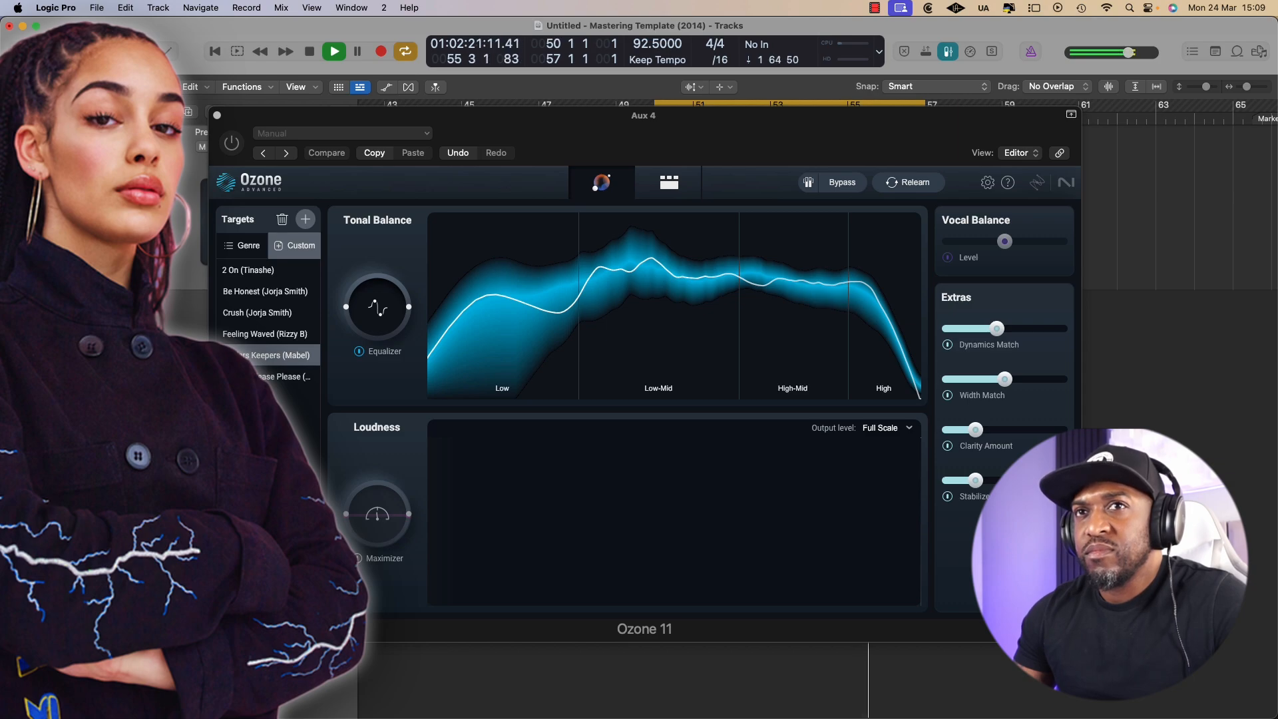
left_click(107, 316)
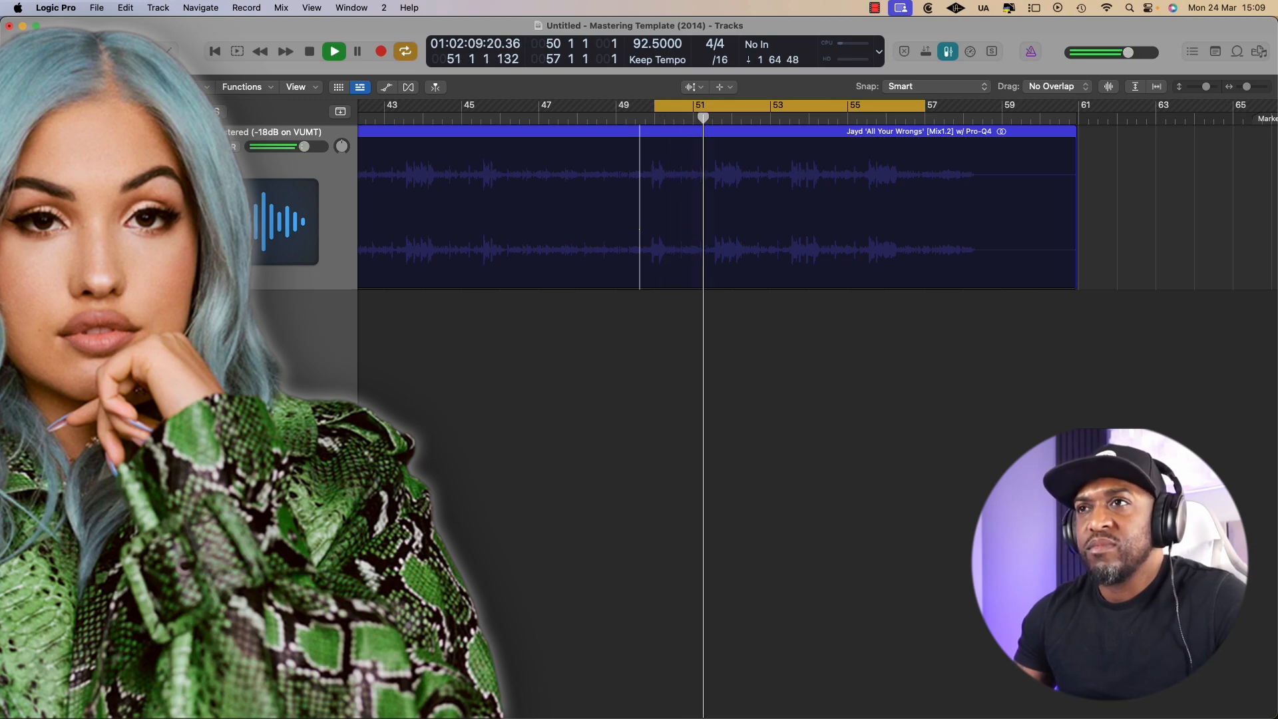
key("v")
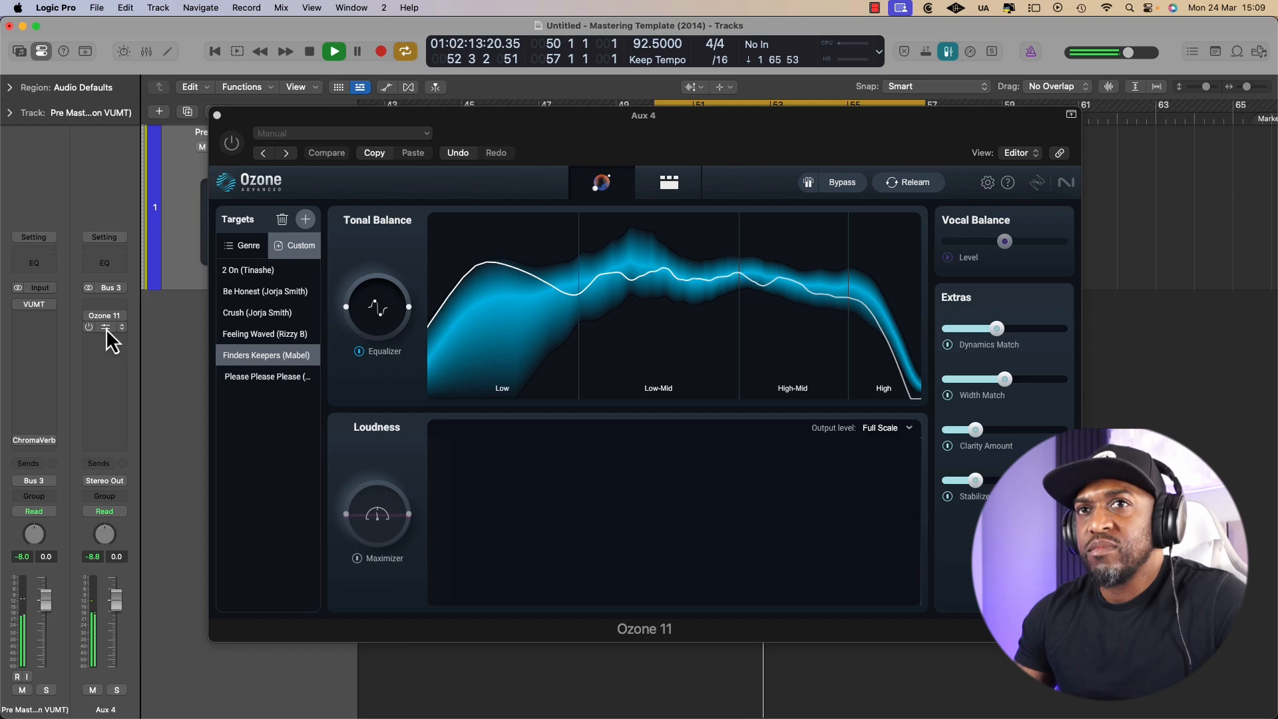
left_click(106, 328)
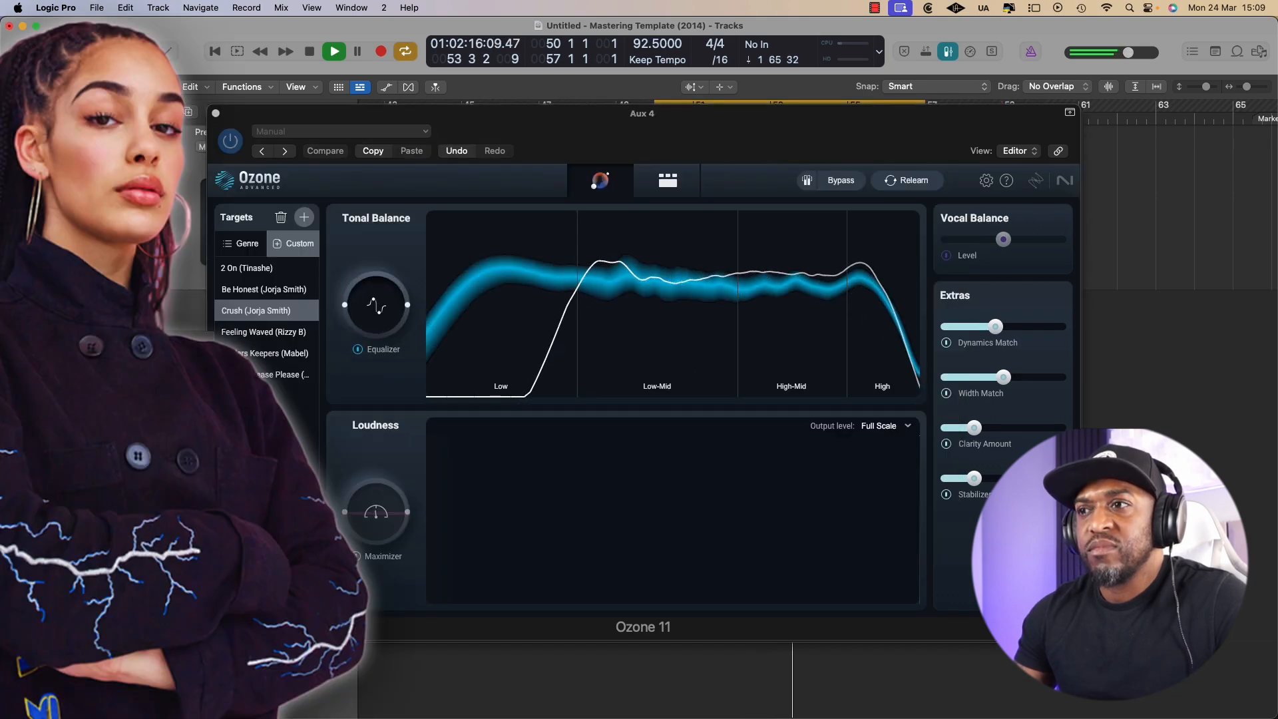